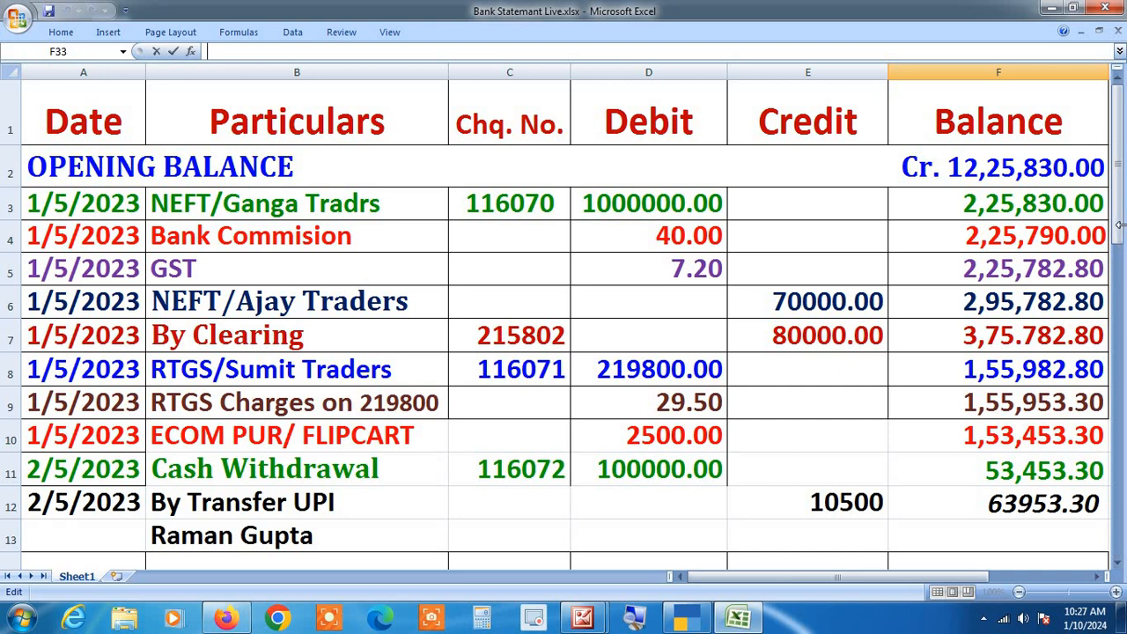
- Switch to TallyPrime and open the ledger vouchers report for State Bank of India C/A from the account books
drag(1121, 218, 1121, 195)
click(687, 619)
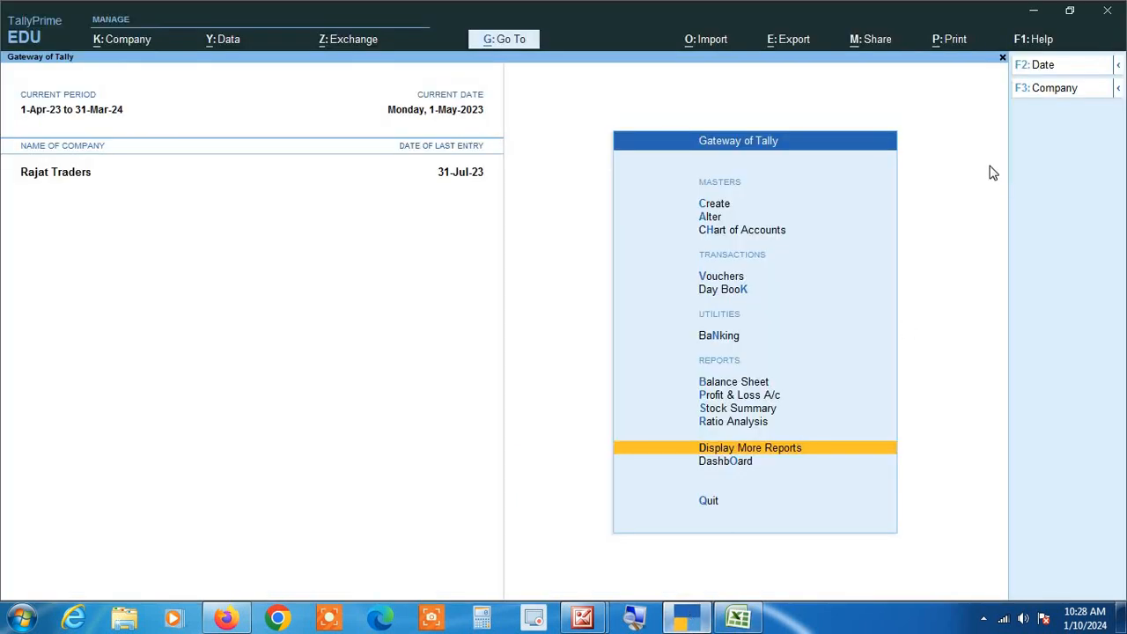
key(Return)
key(Down)
key(Down)
key(Down)
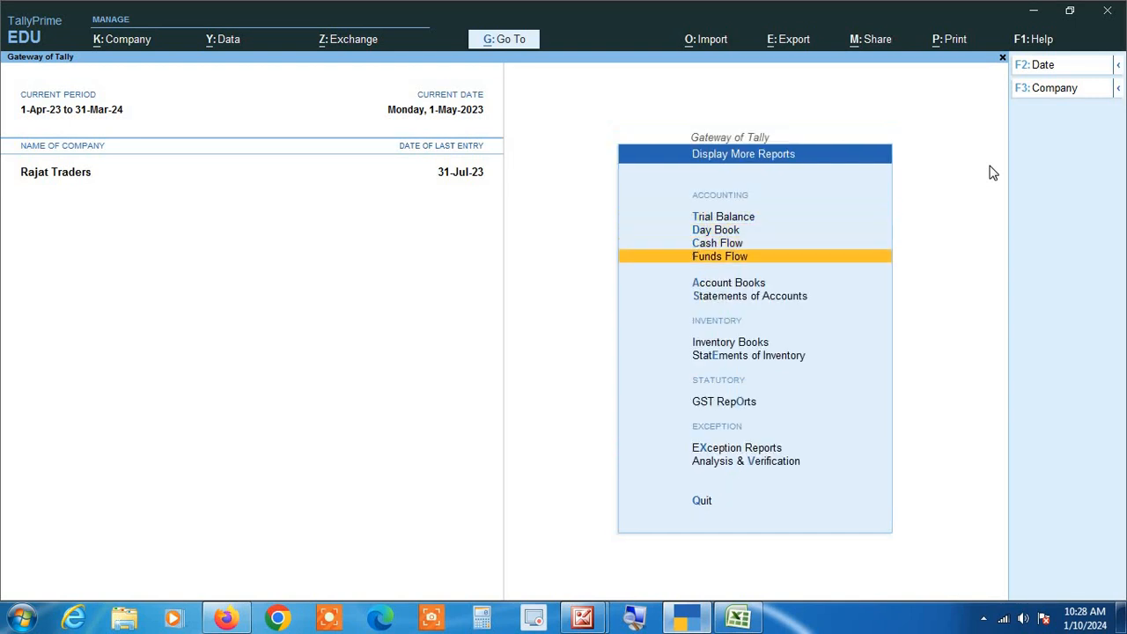
key(Down)
key(Return)
key(Down)
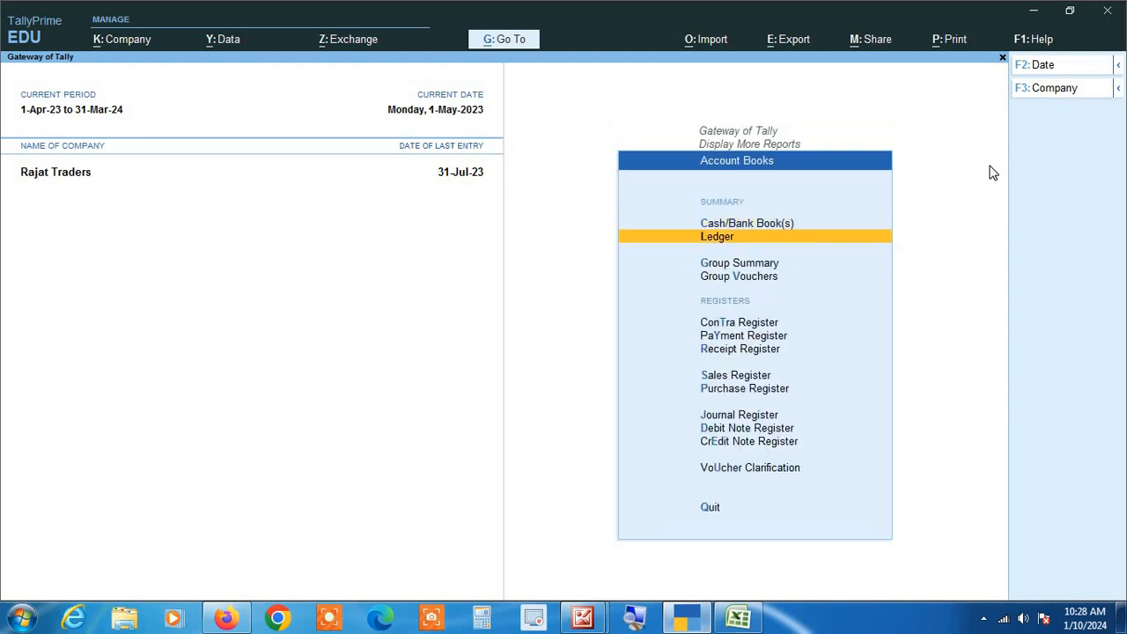
key(Return)
text(St)
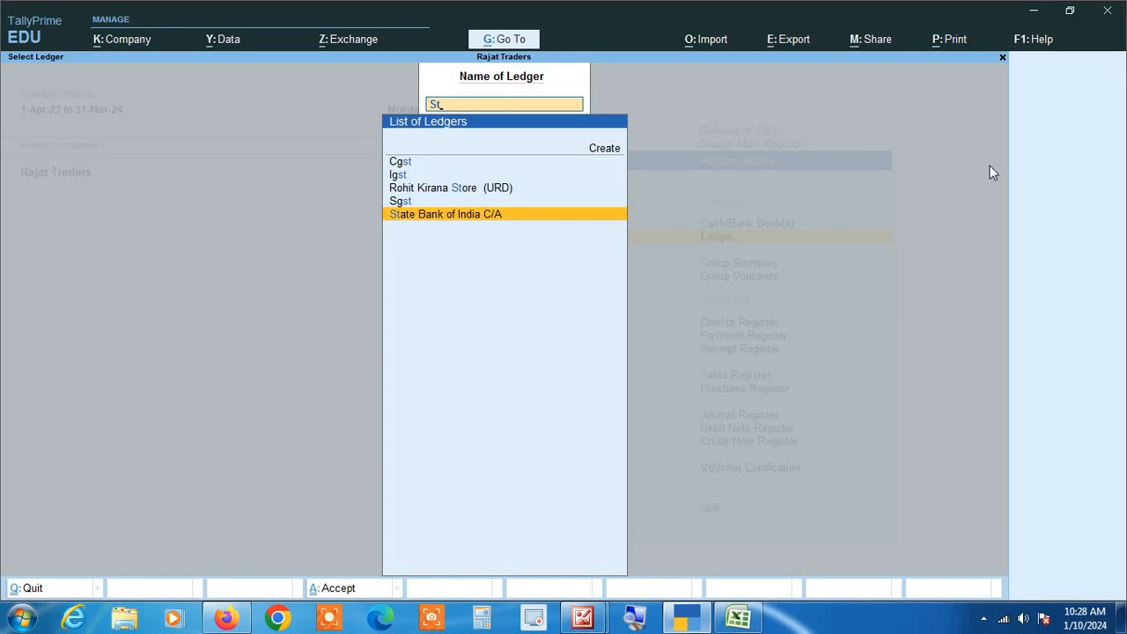
key(Return)
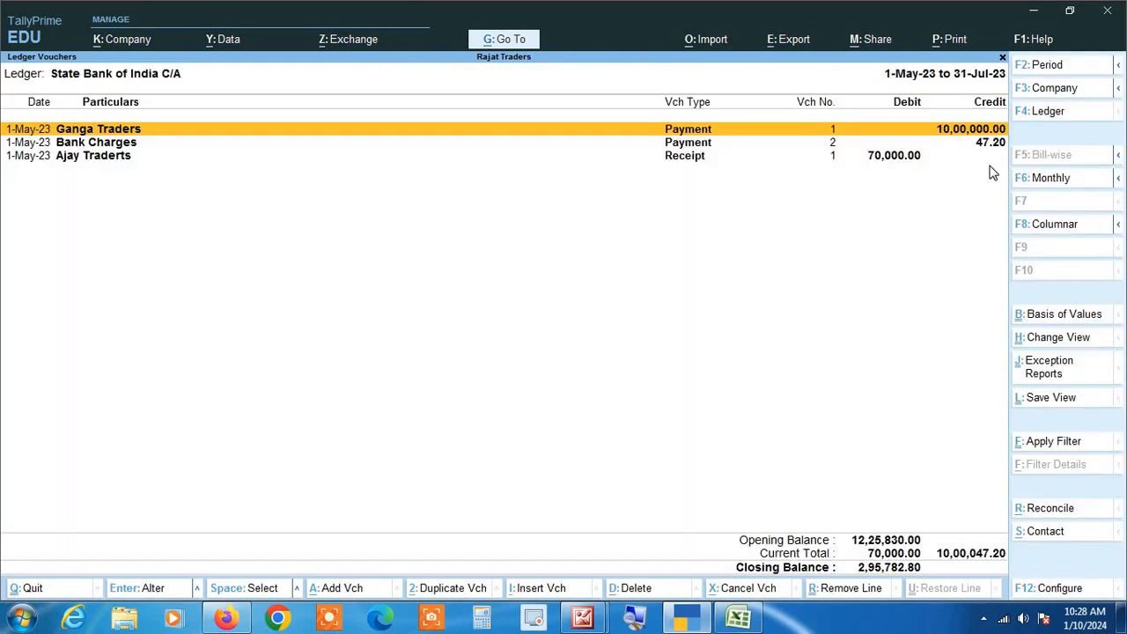
- Compare the bank ledger's entries and closing balance with the bank statement in Excel, up to the NEFT/Ajay Traders row
key(Down)
key(Down)
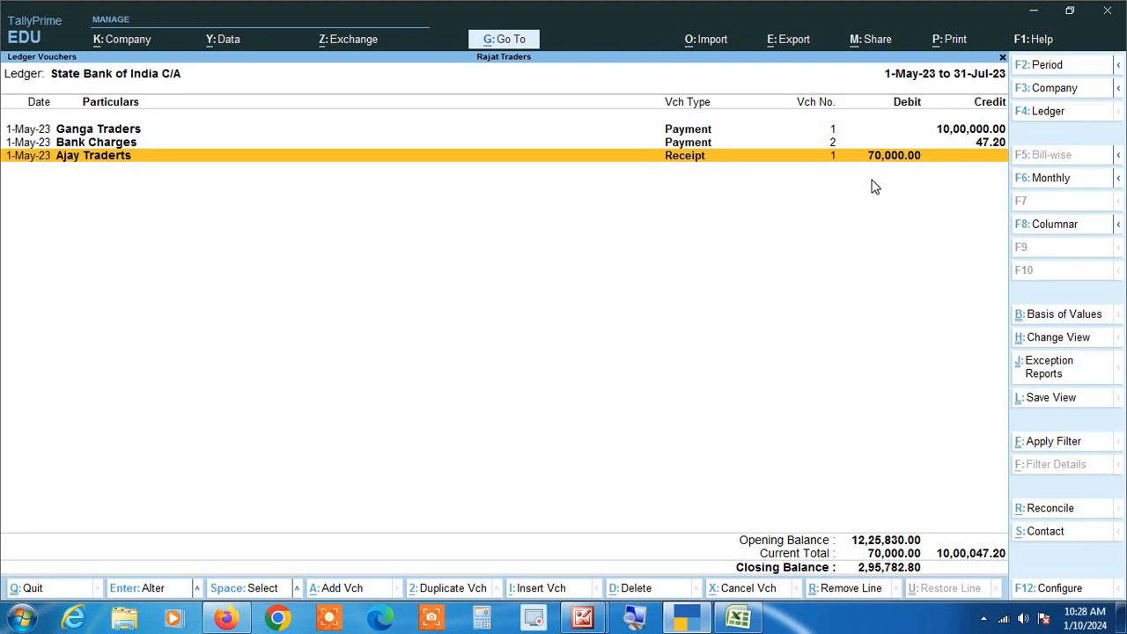
key(ctrl)
key(alt+Tab)
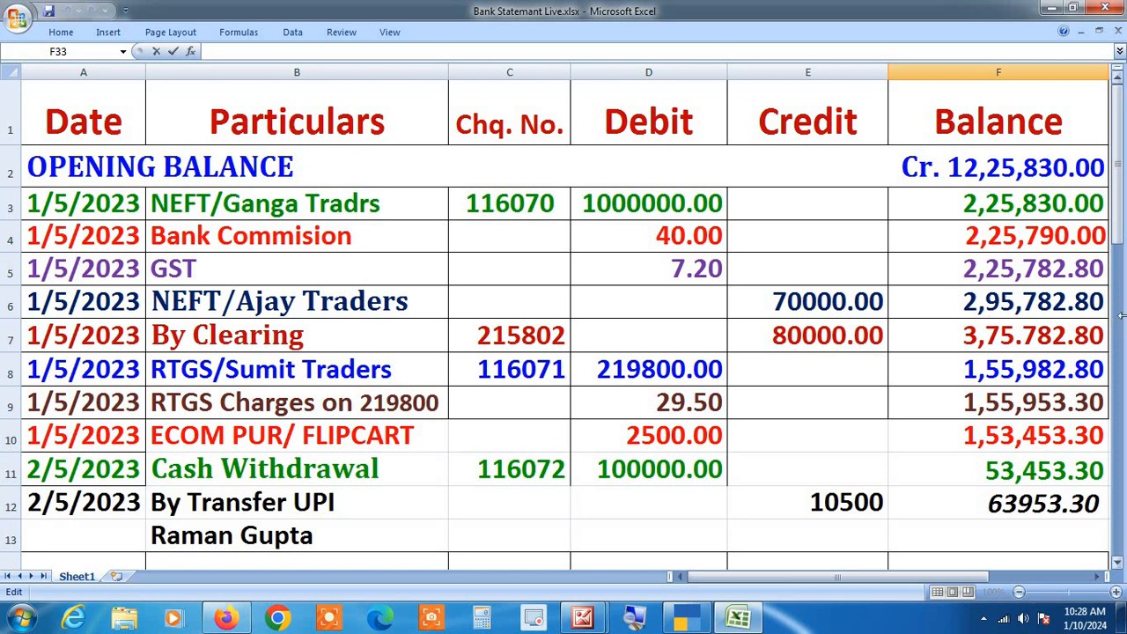
key(alt+Tab)
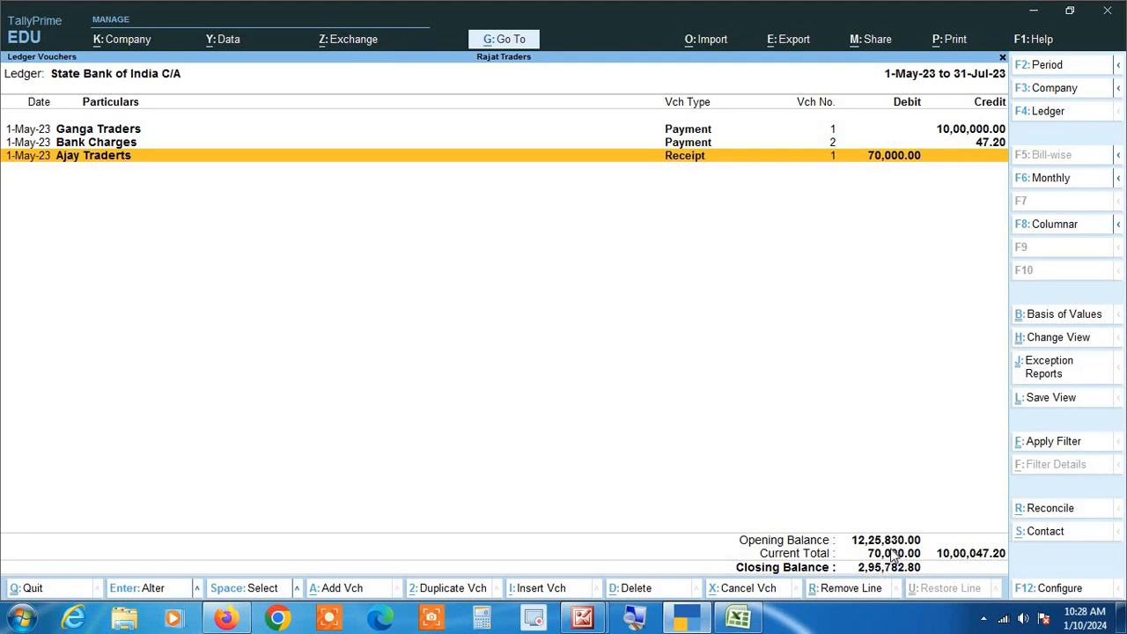
key(alt+Tab)
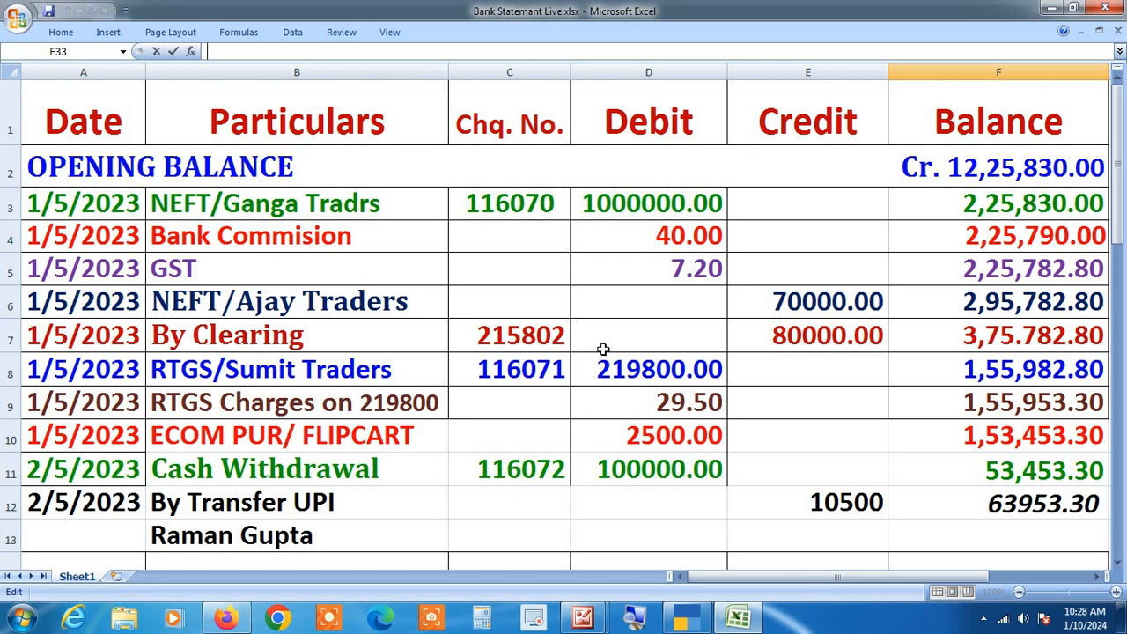
key(alt+Tab)
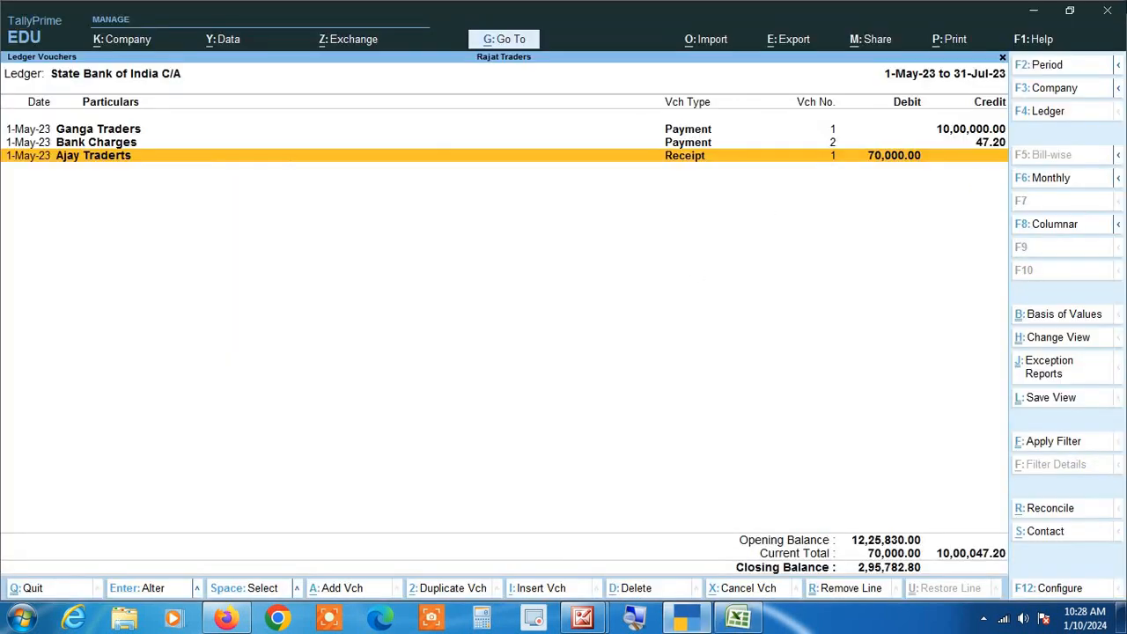
- Add a receipt voucher dated 1-May-23 with State Bank of India C/A as the account and accept its party details
key(alt+a)
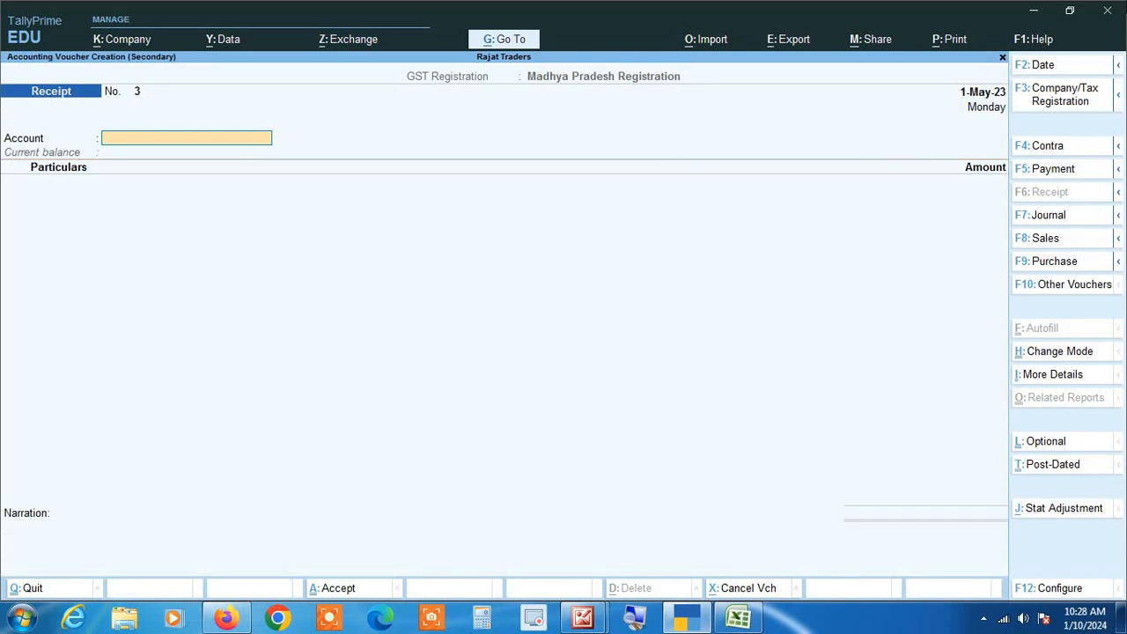
key(alt+Tab)
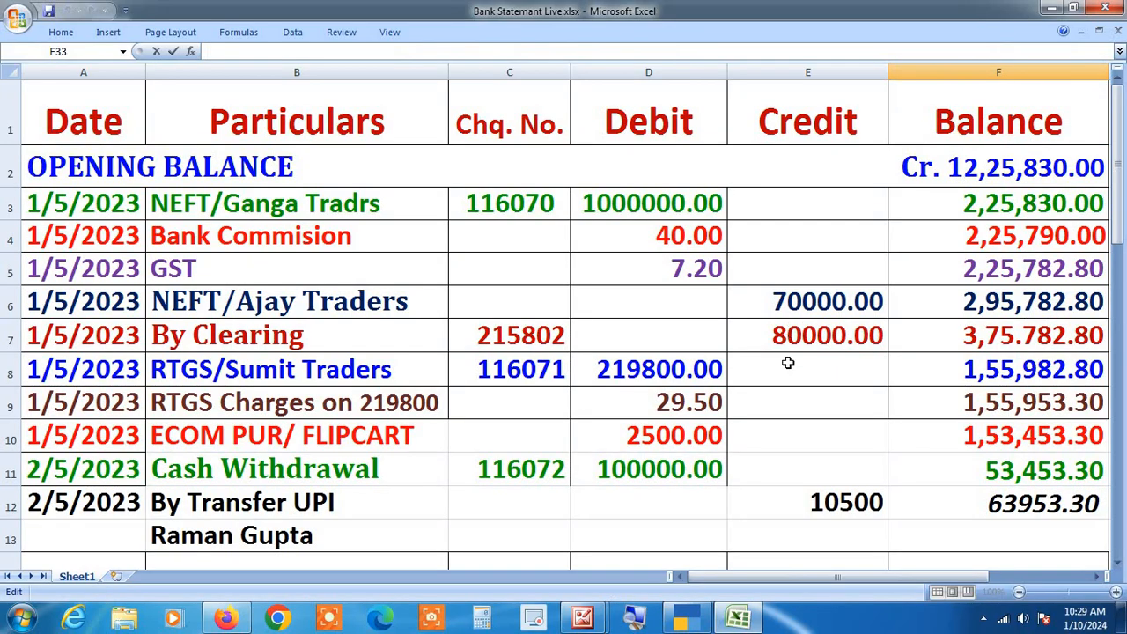
key(alt+Tab)
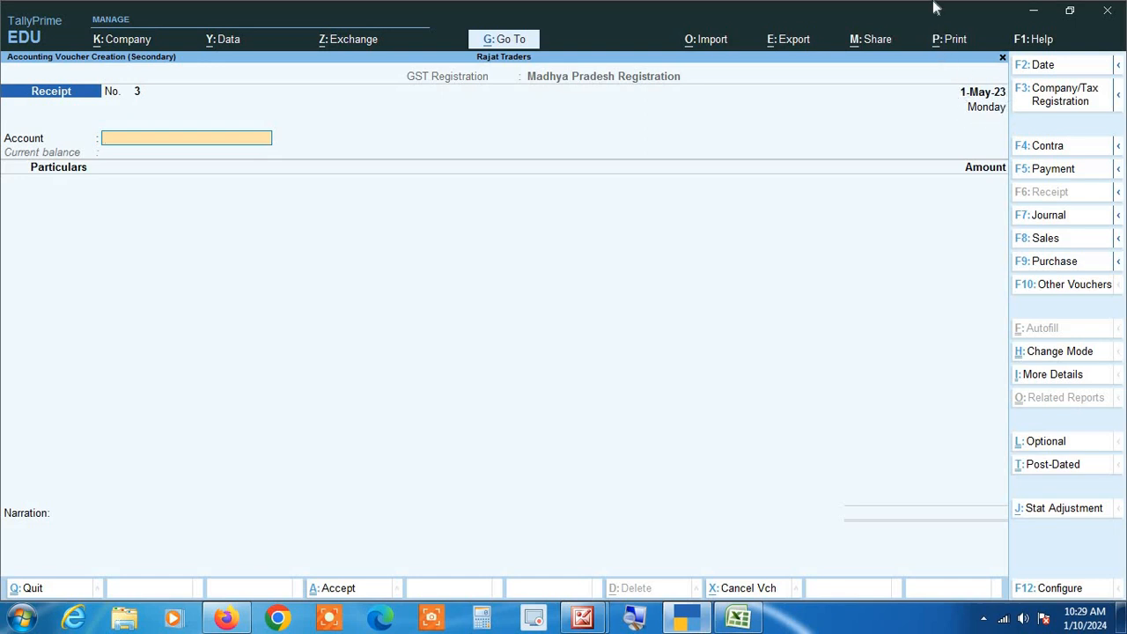
text(St)
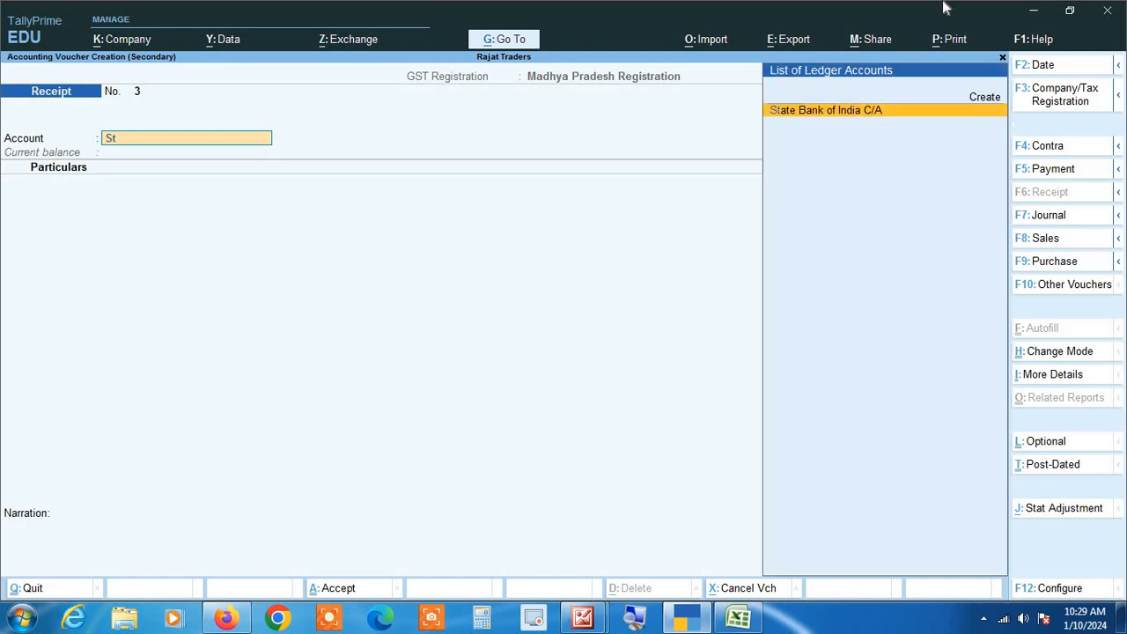
key(Return)
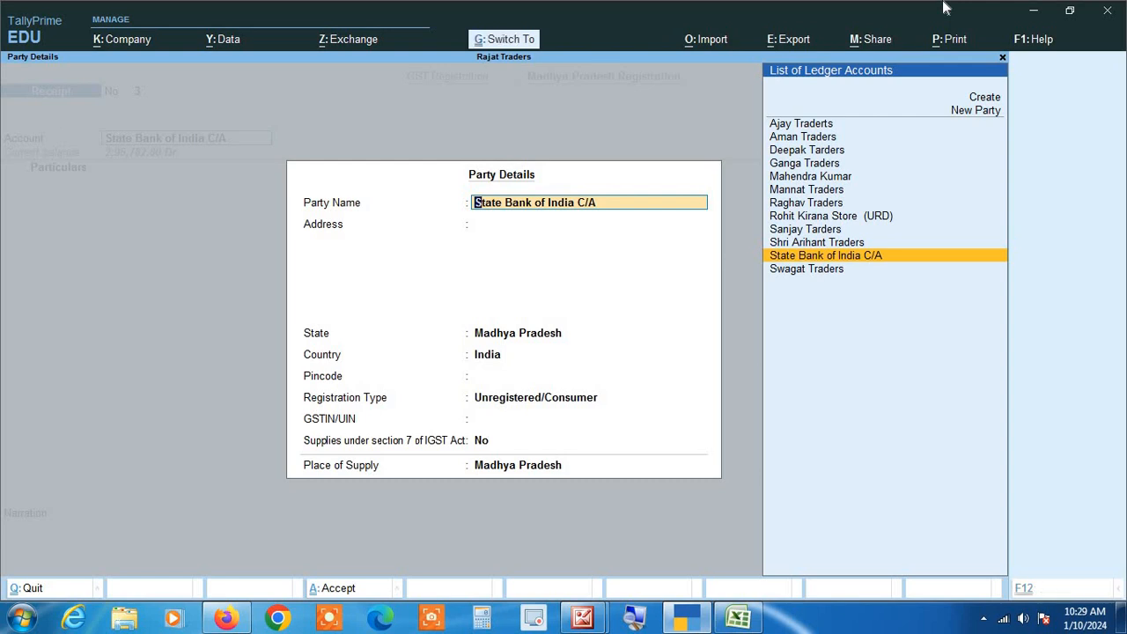
key(ctrl+a)
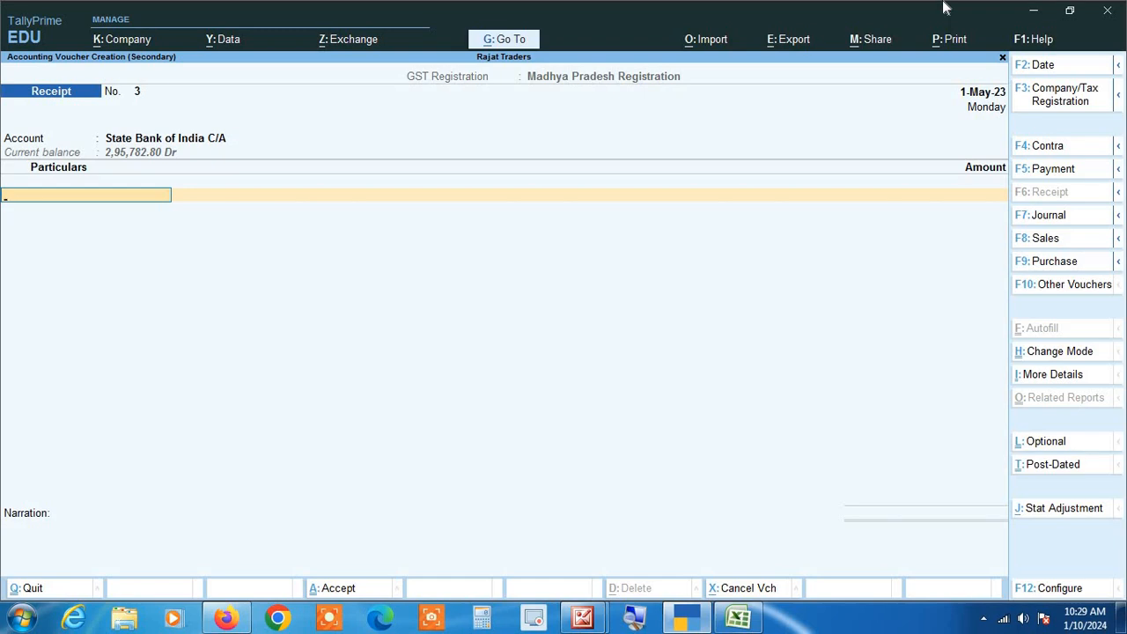
- Consult the statement's By Clearing row and select the To Be Confirm ledger as the receipt's particulars
key(alt+Tab)
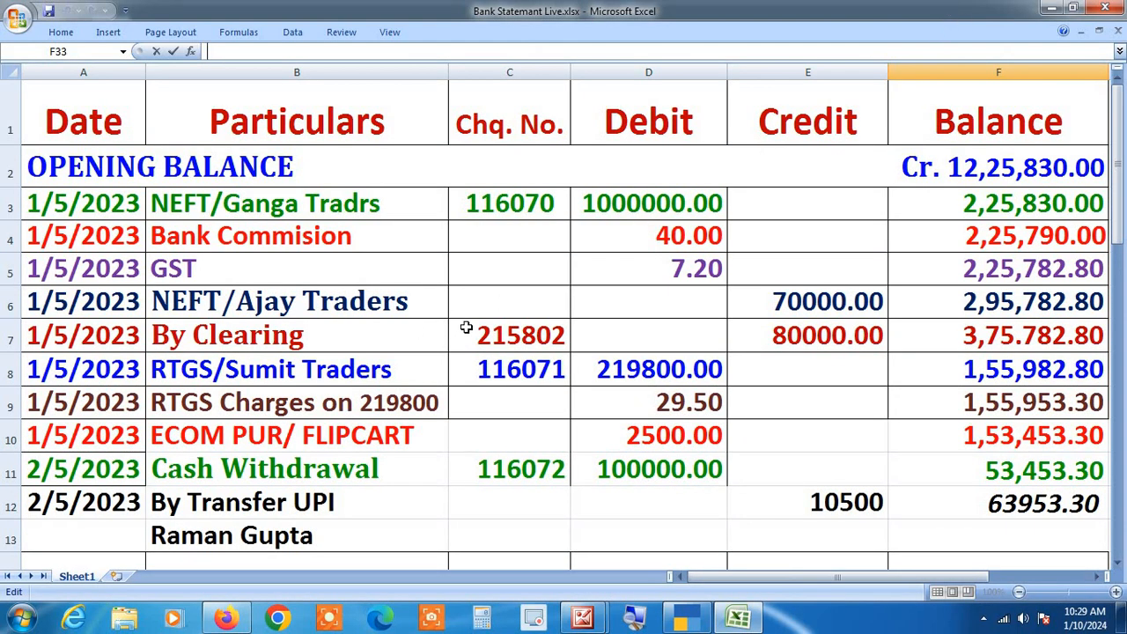
key(alt+Tab)
text(To)
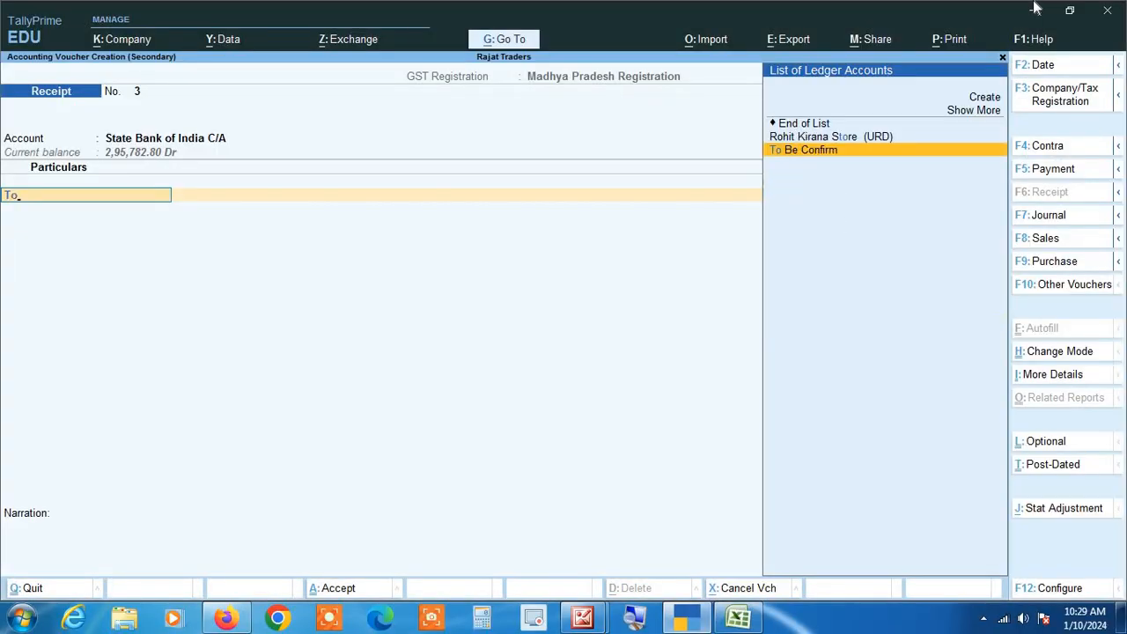
key(Return)
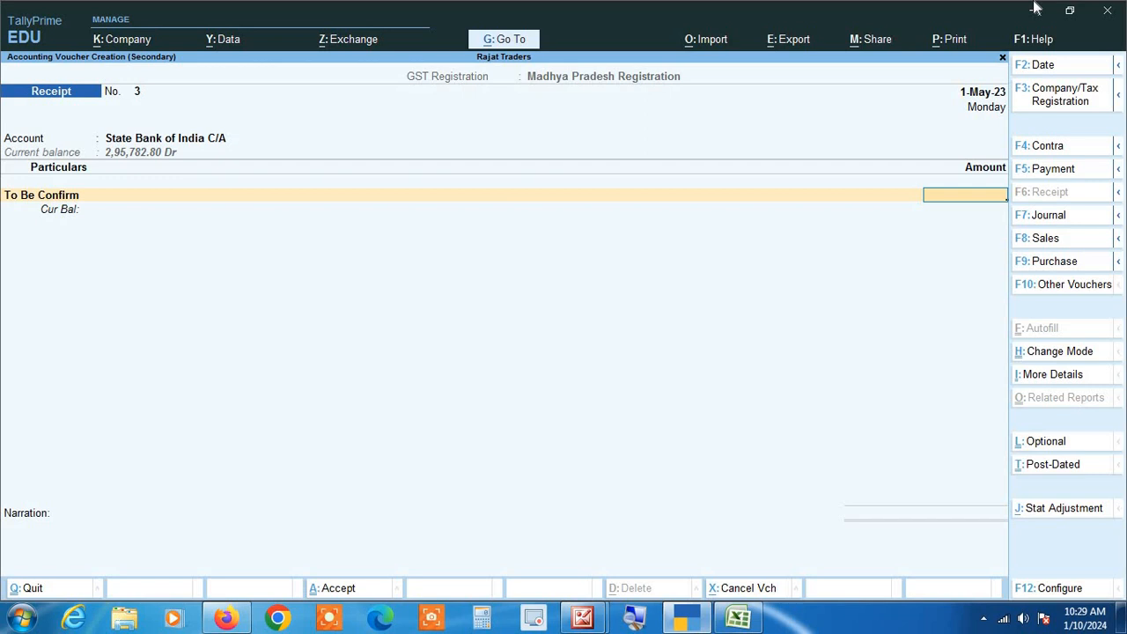
- Inspect which group the To Be Confirm ledger is placed under, and return to the receipt voucher
key(BackSpace)
key(ctrl+Return)
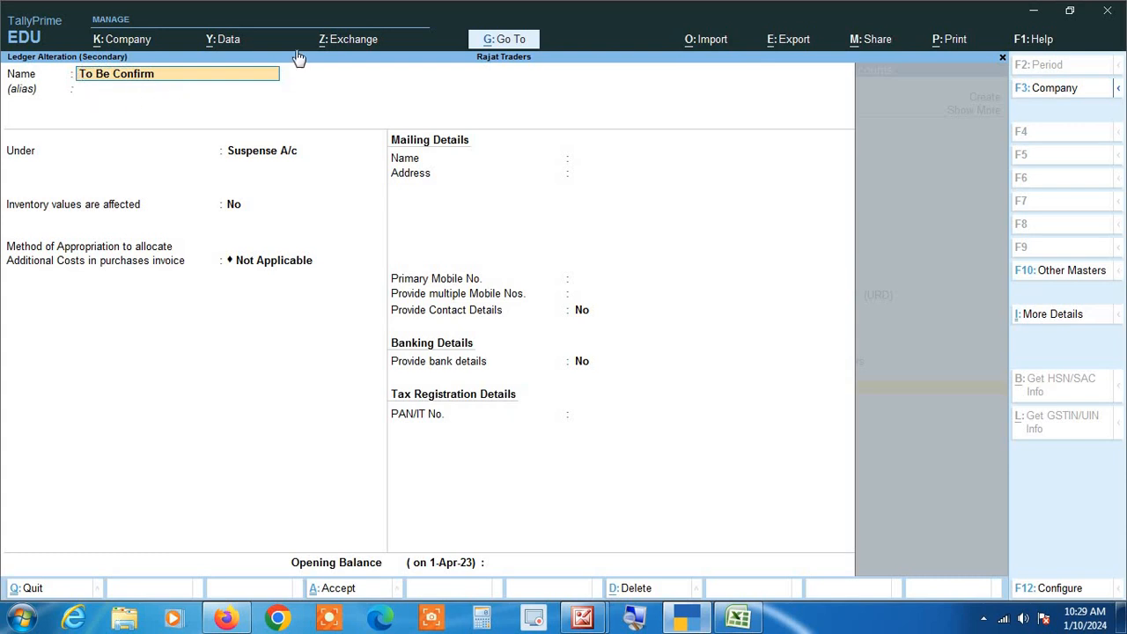
key(Return)
key(Return)
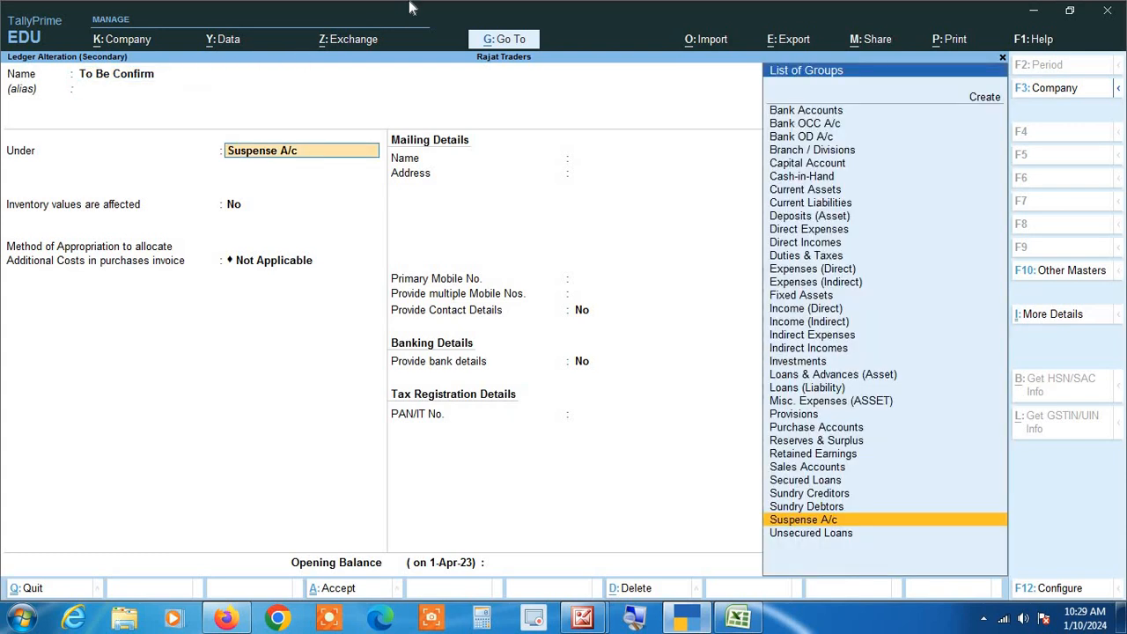
key(ctrl)
key(ctrl+a)
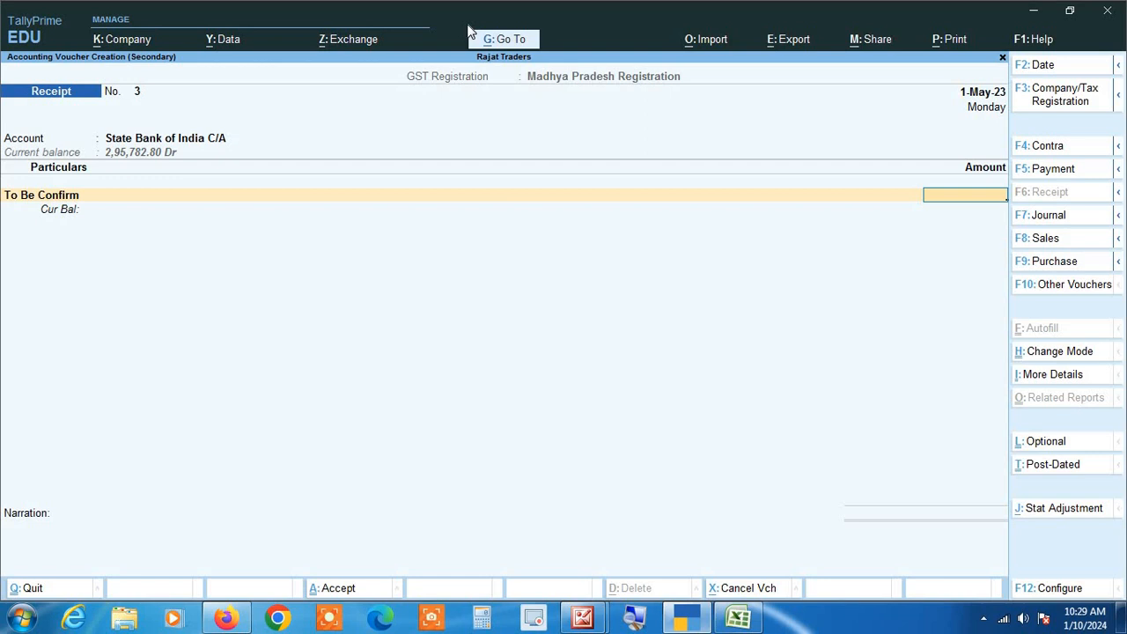
- Enter 80,000 as the receipt amount and keep Cheque/DD as the transaction type in the bank allocation
text(80,000)
key(Return)
key(Return)
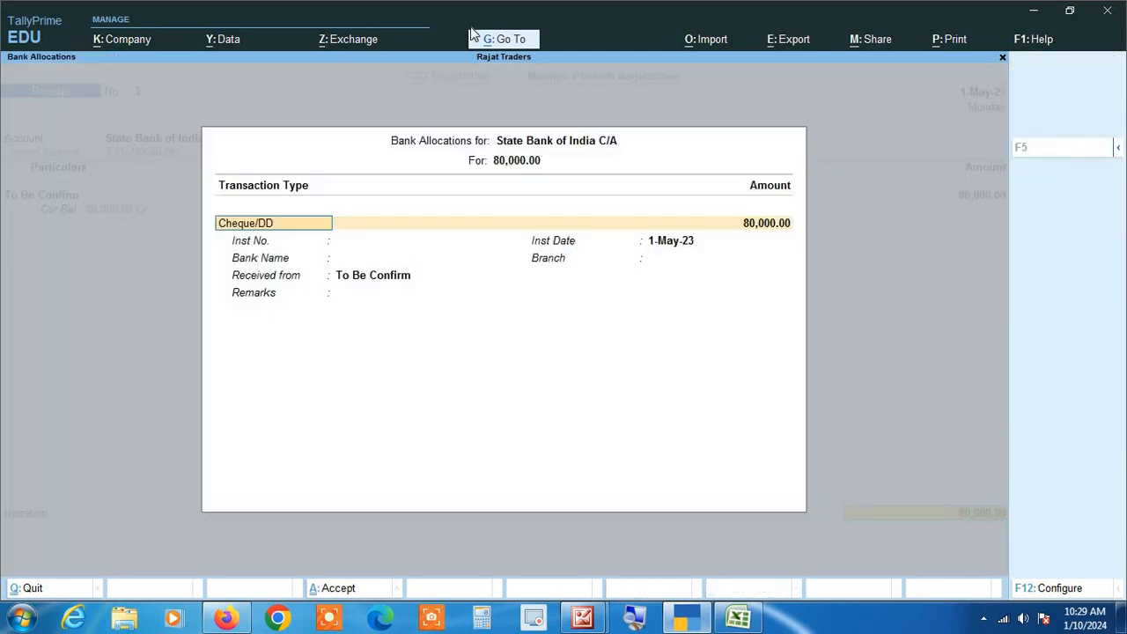
key(Return)
key(Return)
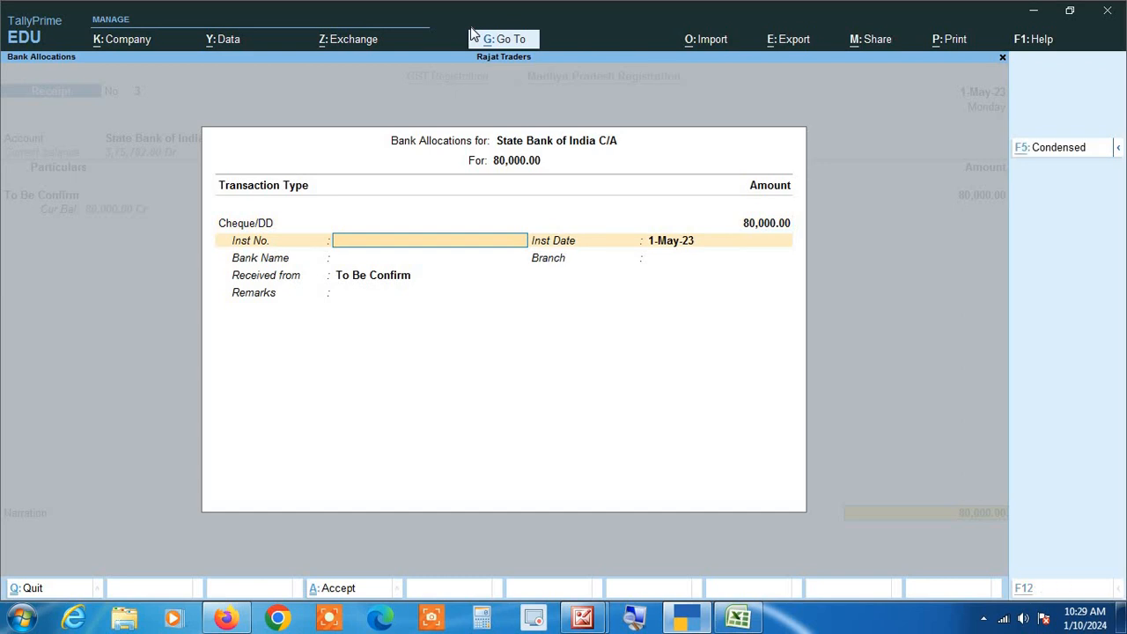
- Set the instrument number to 215802 from the statement's By Clearing row and save the receipt voucher
key(alt+Tab)
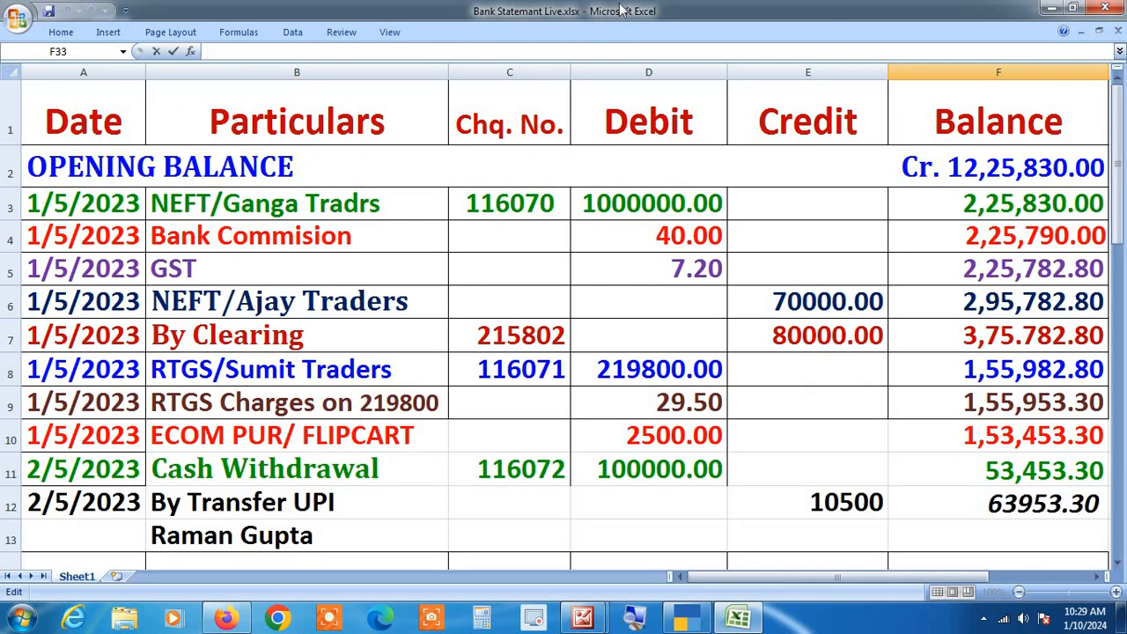
key(alt+Tab)
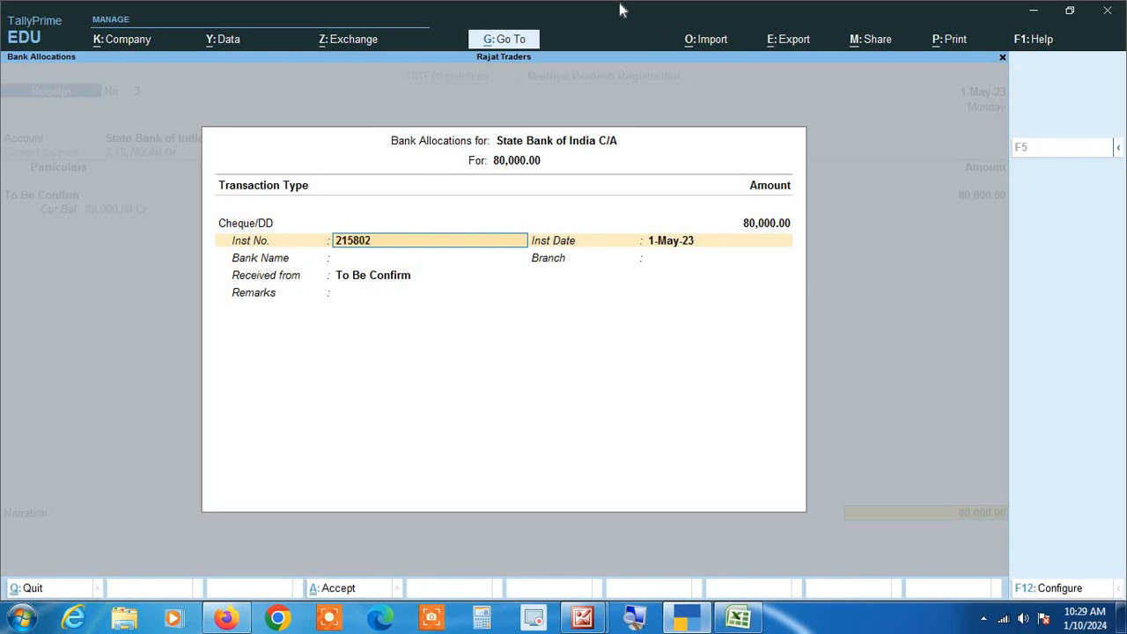
key(ctrl+a)
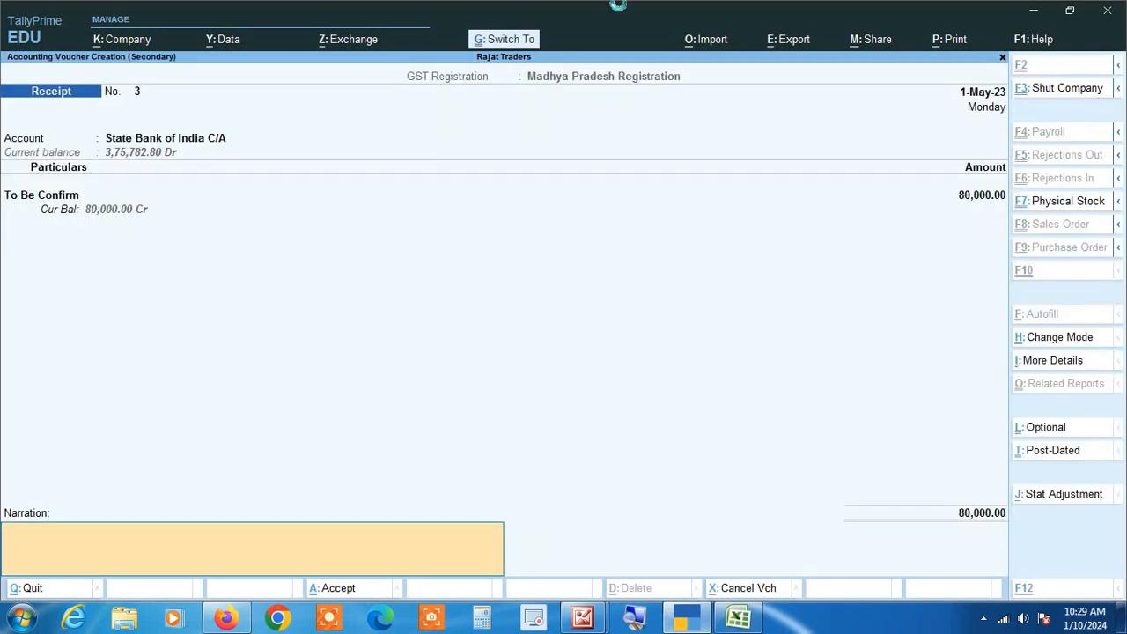
key(ctrl+a)
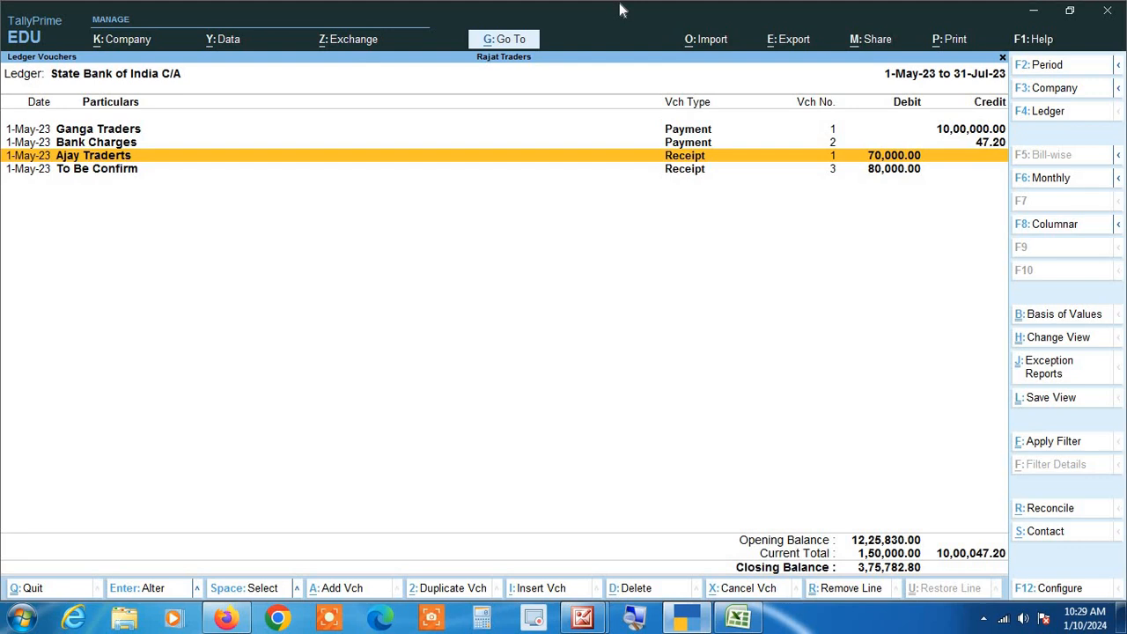
- Compare the bank ledger's closing balance with the By Clearing balance in the Excel bank statement
key(Down)
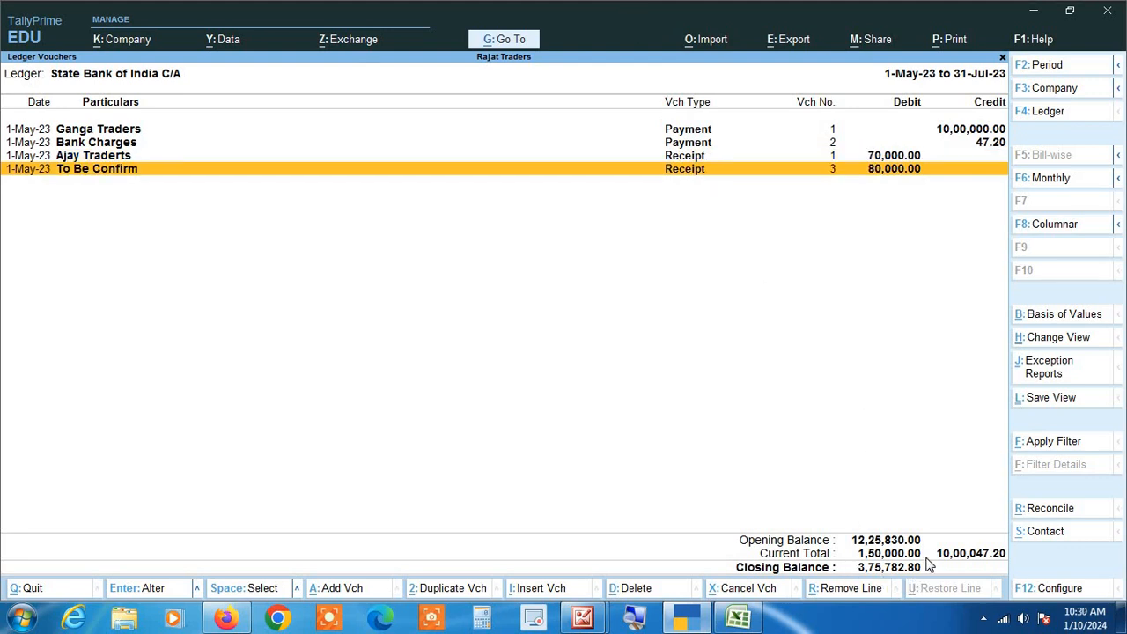
key(alt+Tab)
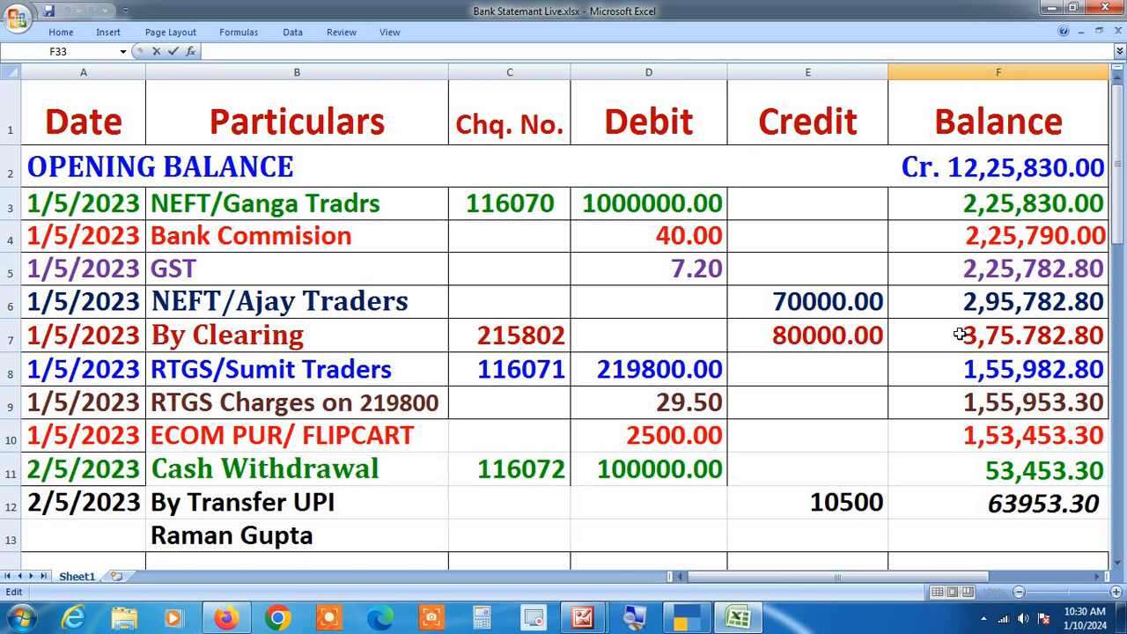
key(alt+Tab)
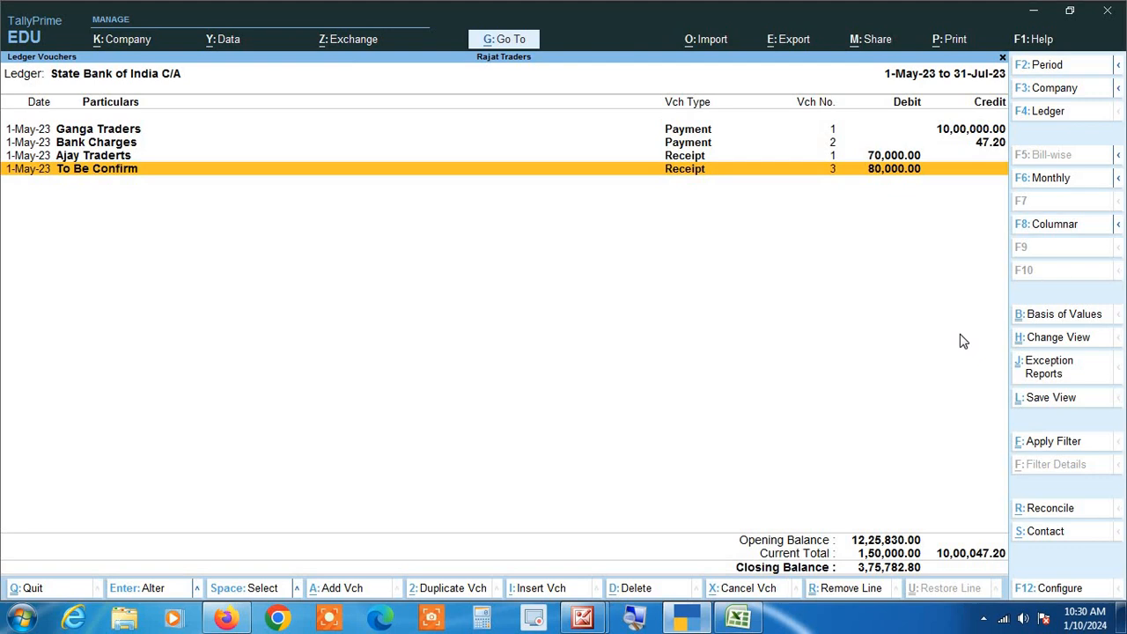
key(alt+Tab)
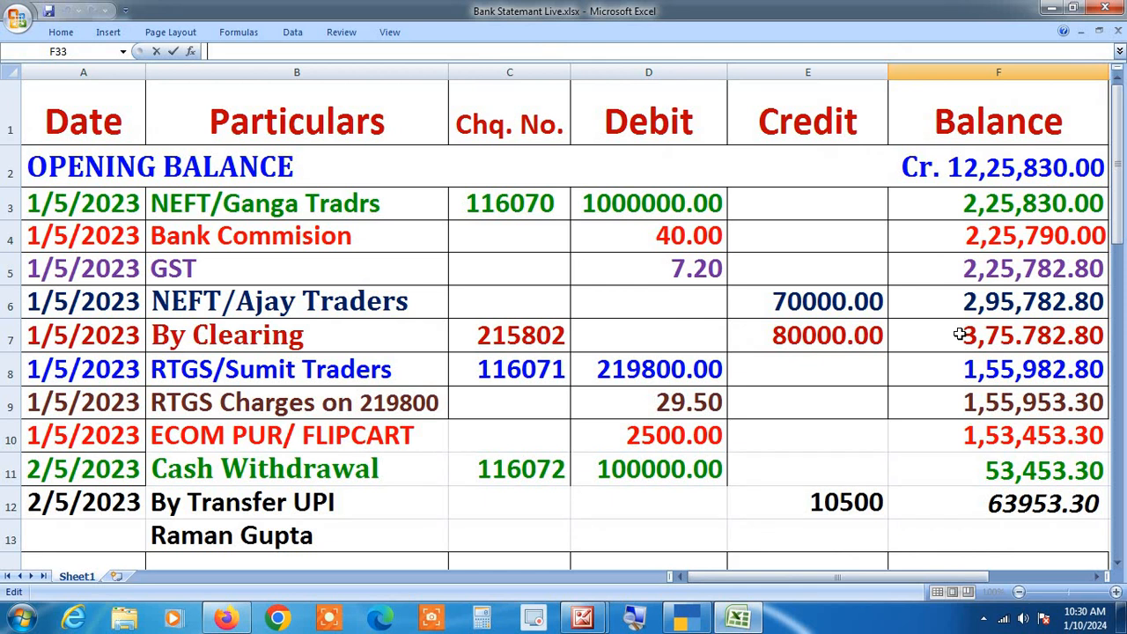
key(alt+Tab)
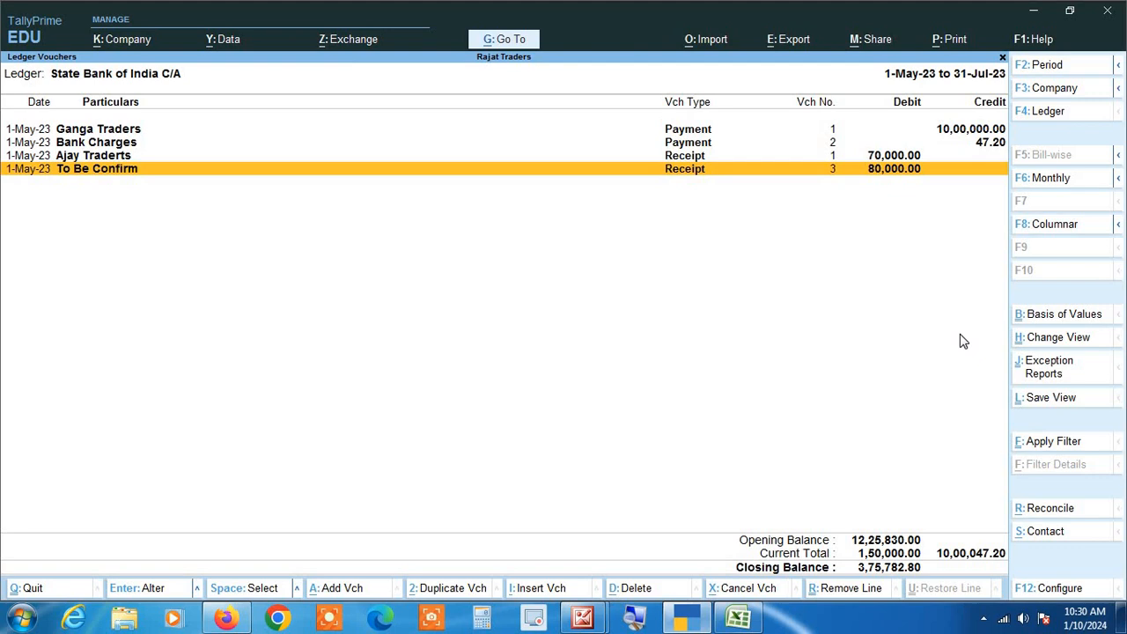
- Leave the State Bank of India C/A ledger report and return to the Gateway of Tally
key(Escape)
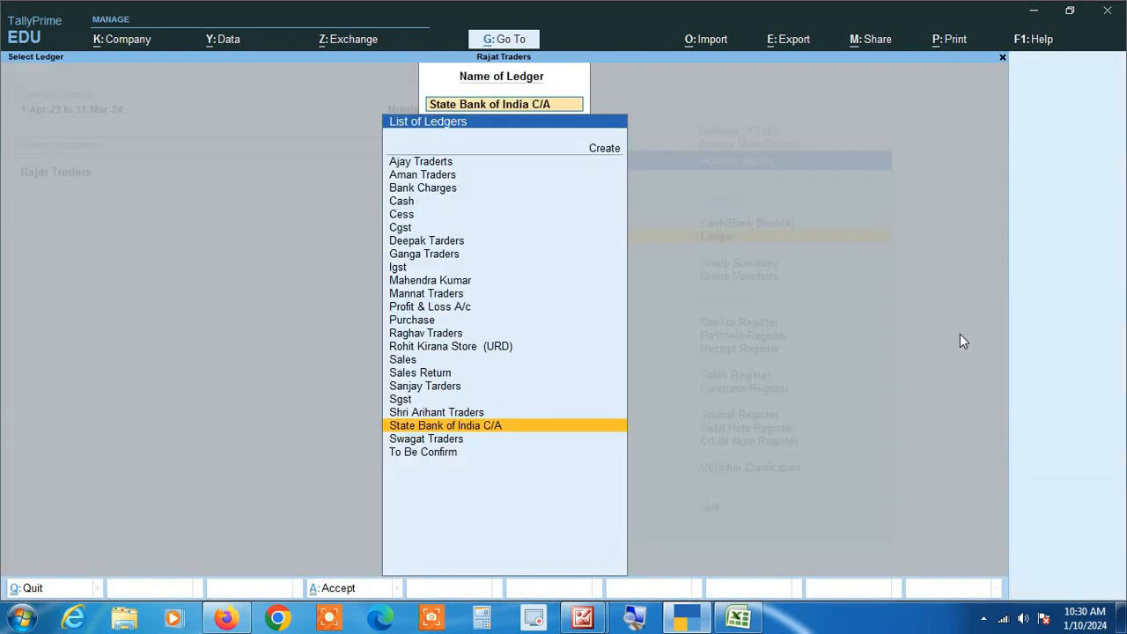
key(BackSpace)
key(Escape)
key(Escape)
key(Escape)
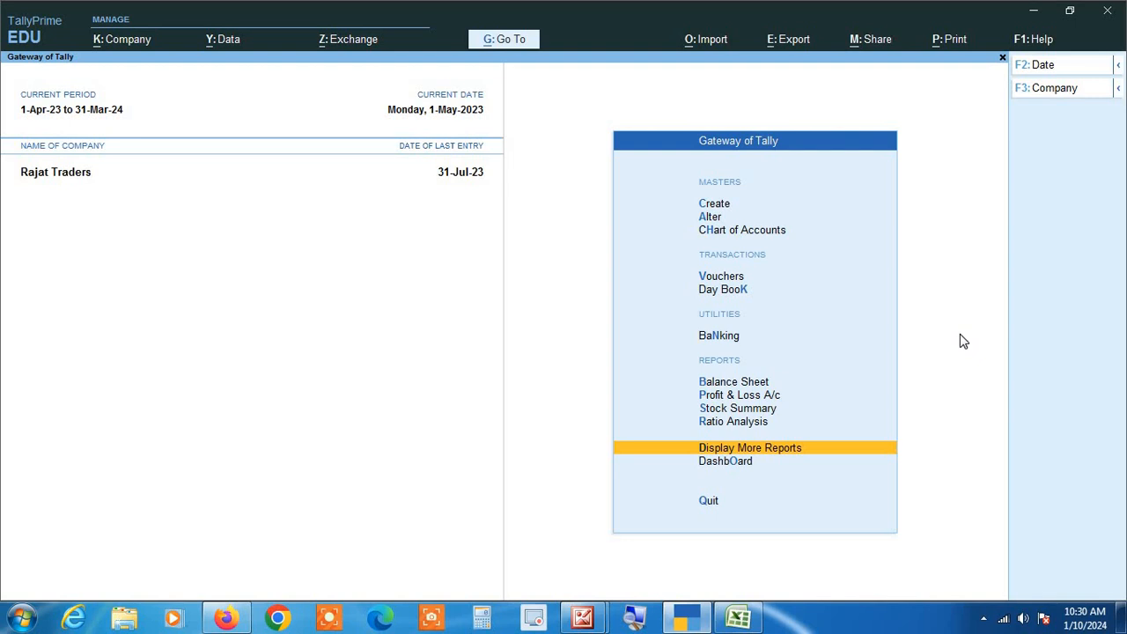
- Open the ledger report for State Bank of India C/A from the account books
key(Return)
key(Return)
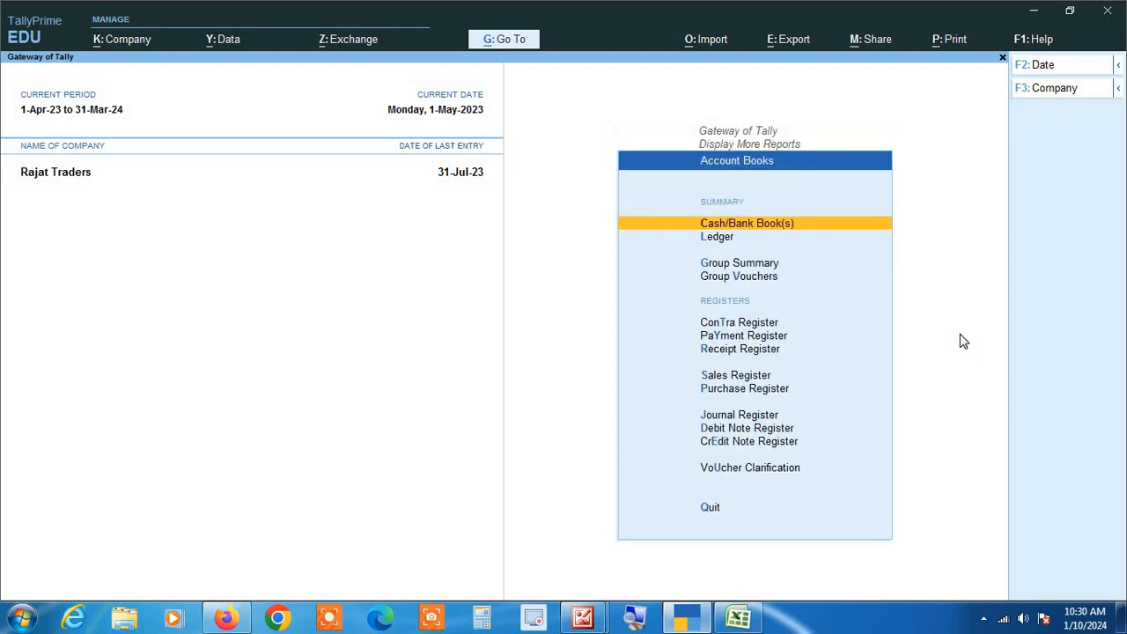
key(Down)
key(Return)
text(Sta)
key(Return)
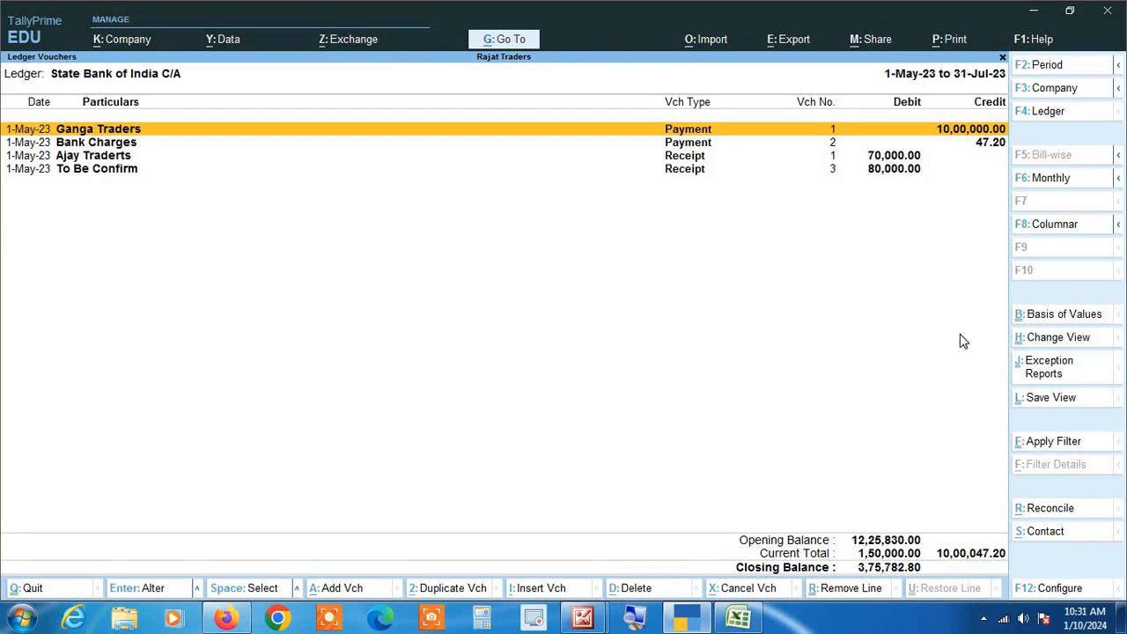
- Locate the To Be Confirm receipt in the bank ledger report and return to the Gateway of Tally
key(Down)
key(Down)
key(Down)
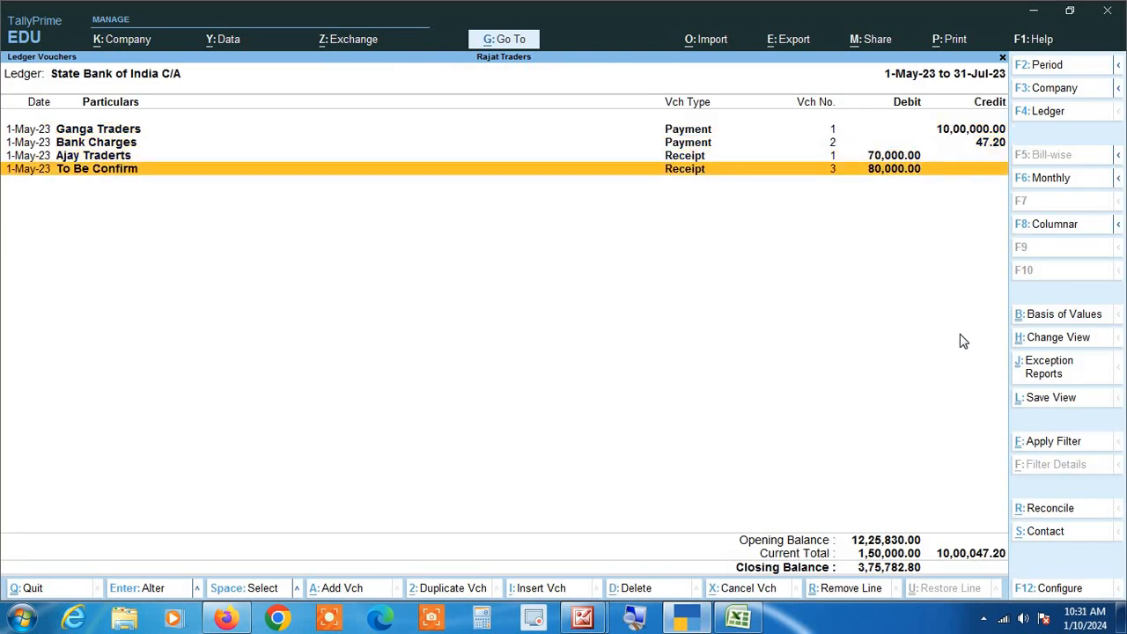
key(Escape)
key(Escape)
key(Escape)
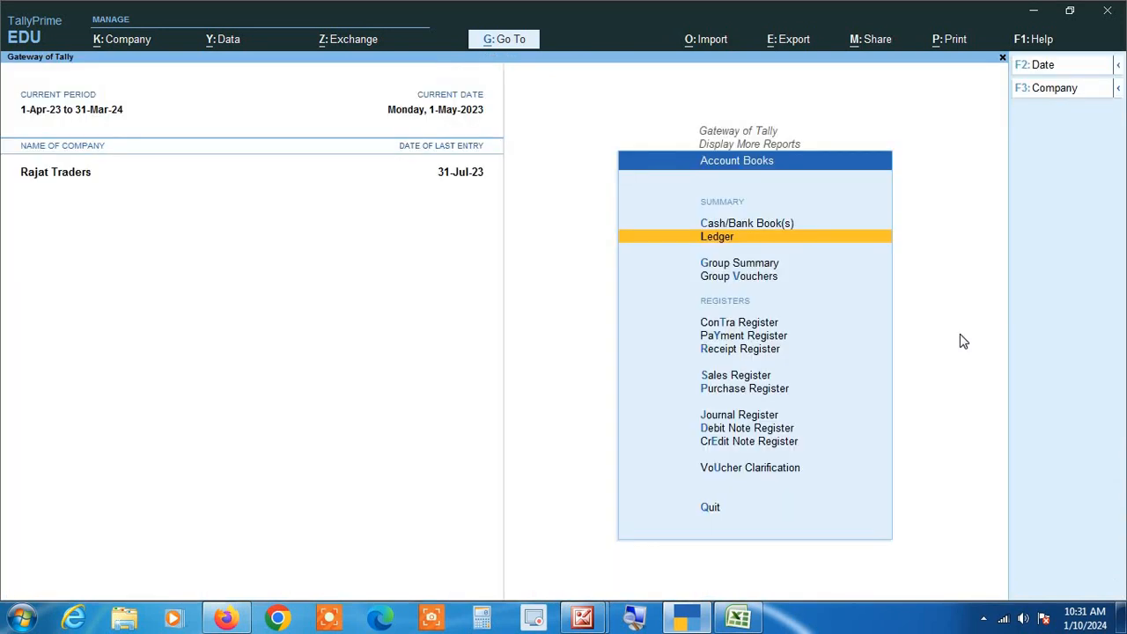
key(Escape)
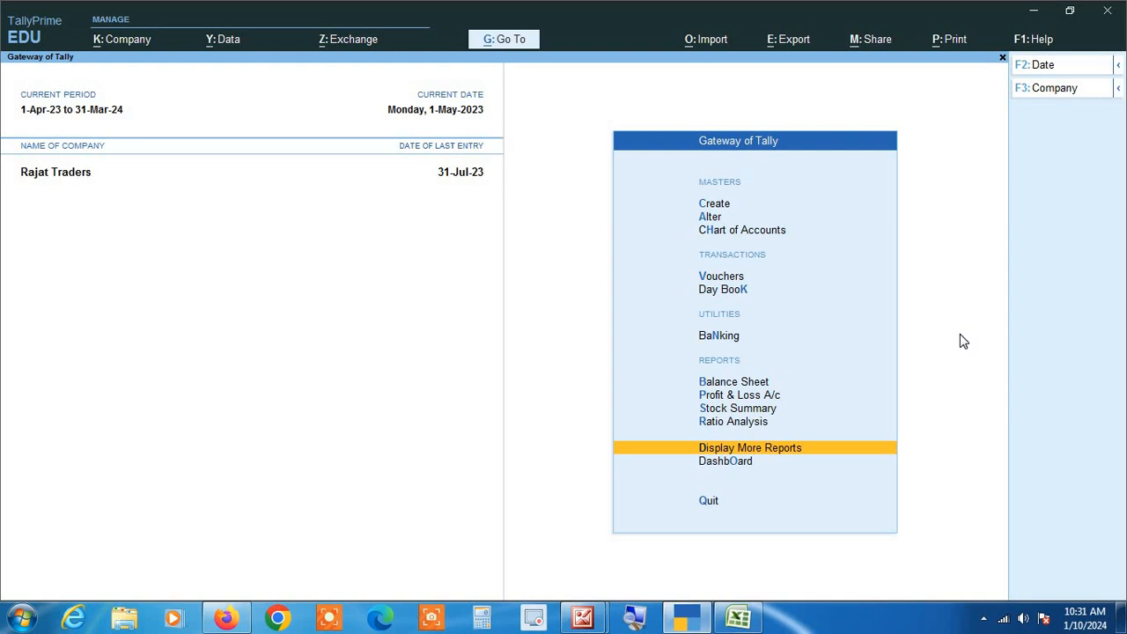
- Open the ledger report for the To Be Confirm suspense ledger from the account books
key(Return)
key(Down)
key(Down)
key(Down)
key(Down)
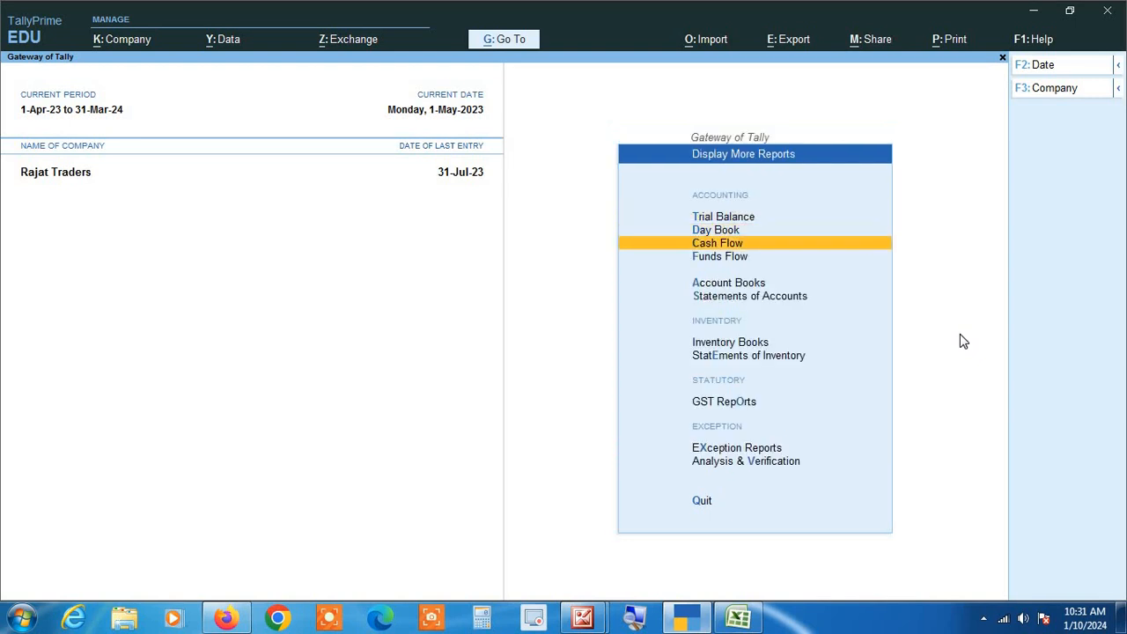
key(Return)
key(Down)
key(Return)
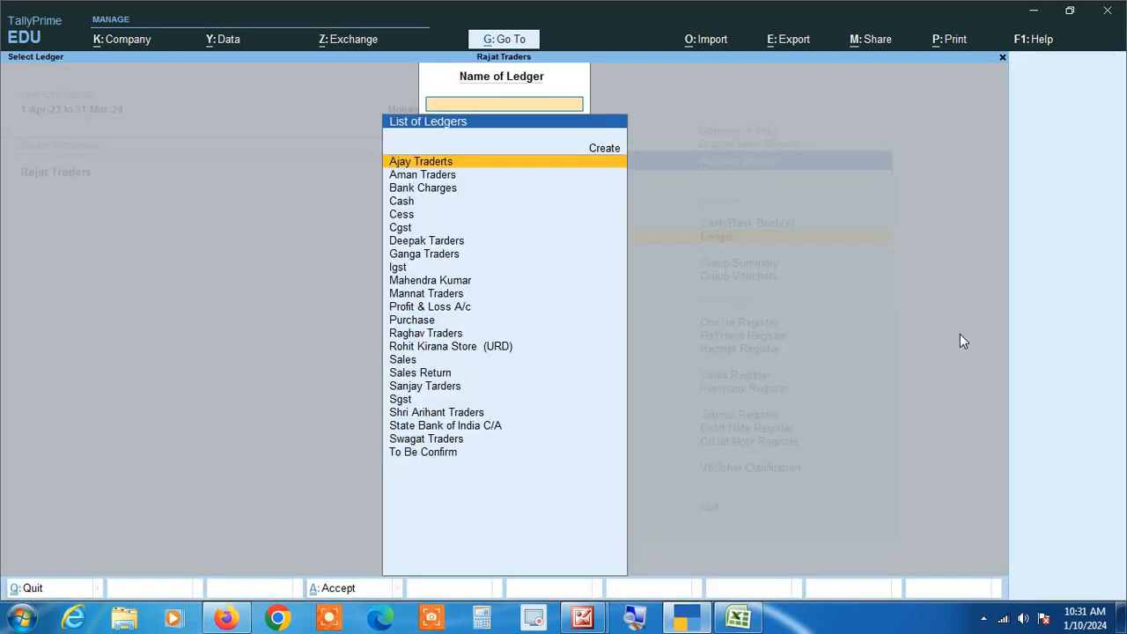
text(To)
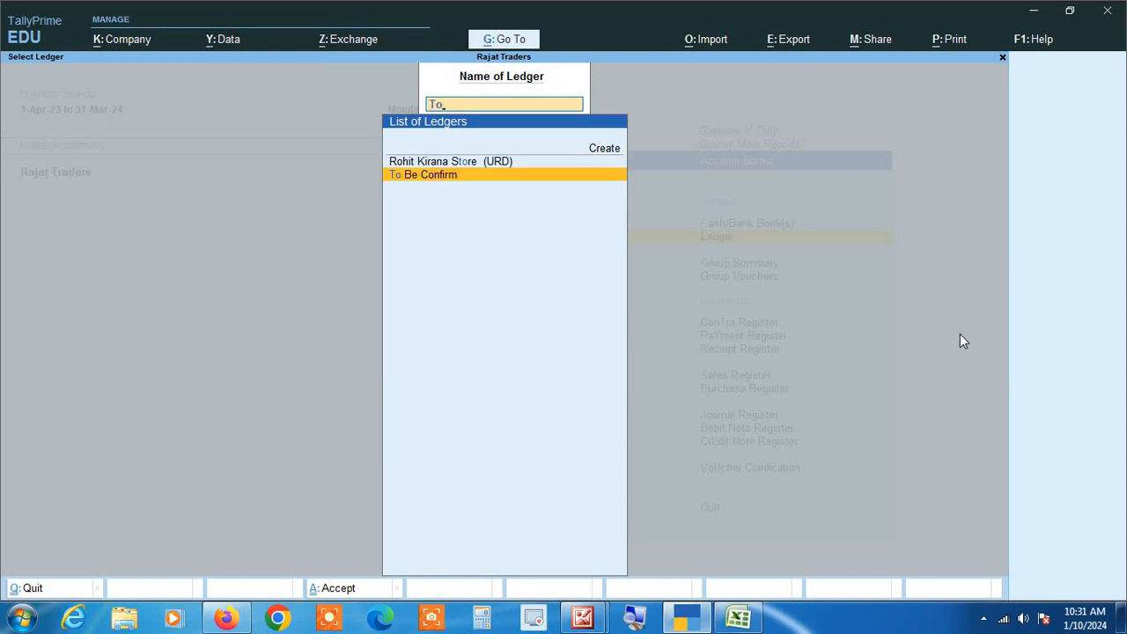
key(Return)
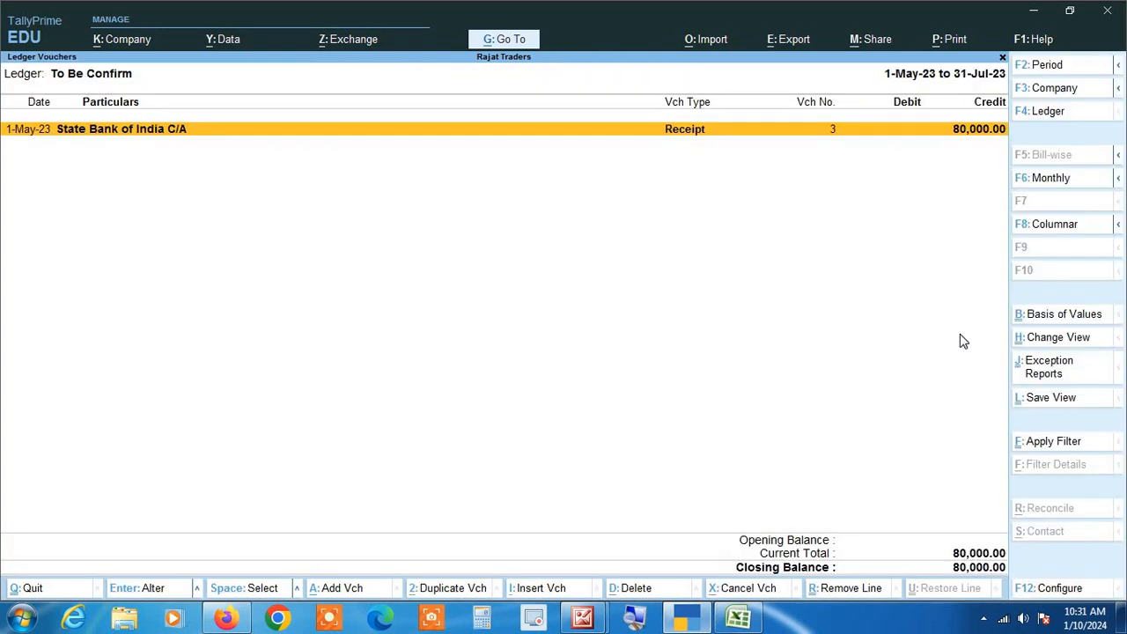
- Set the report period to start on 1-4-2023, keeping 31-7-2023 as the end date
key(F2)
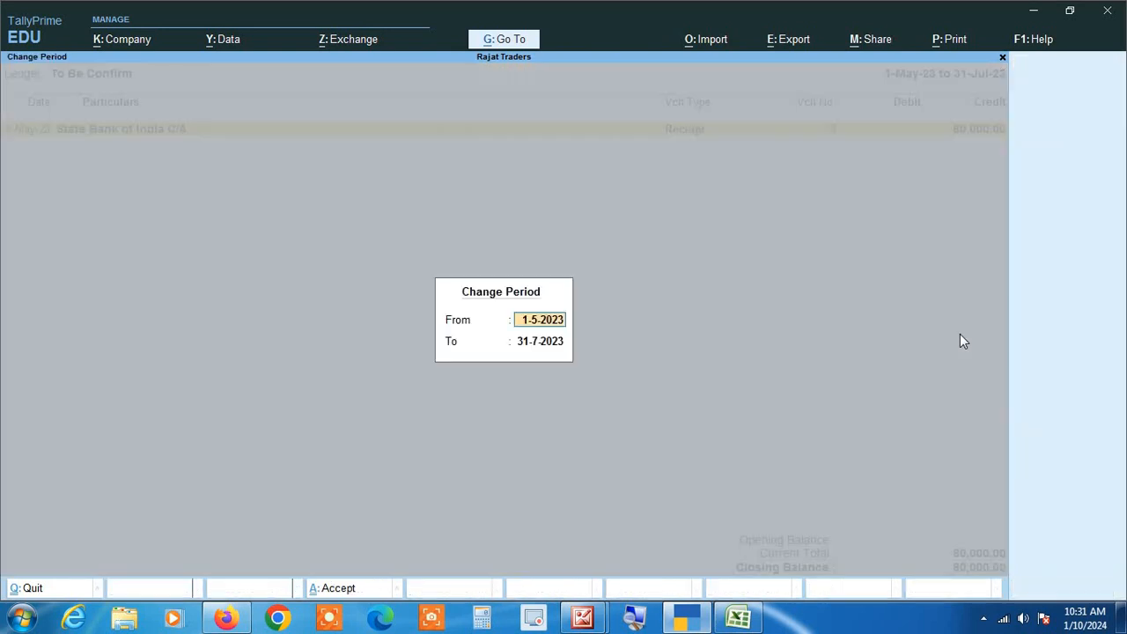
text(1-4)
key(Return)
key(Return)
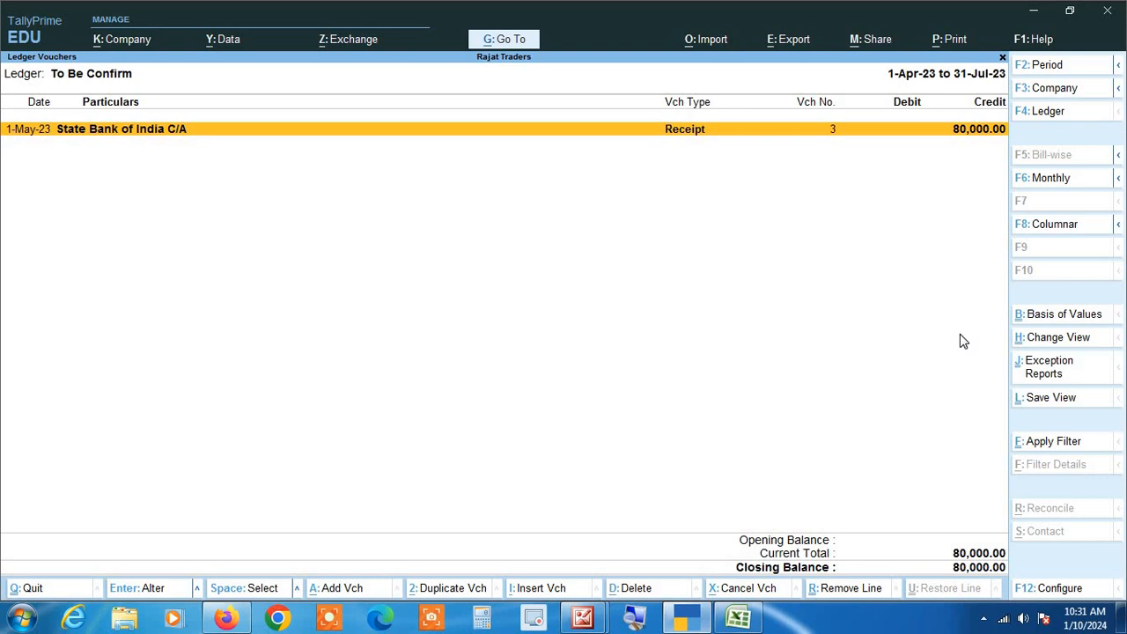
- Reassign the 80,000 receipt from To Be Confirm to Mannat Traders, keeping the party details and bank allocation, and save the voucher
key(Return)
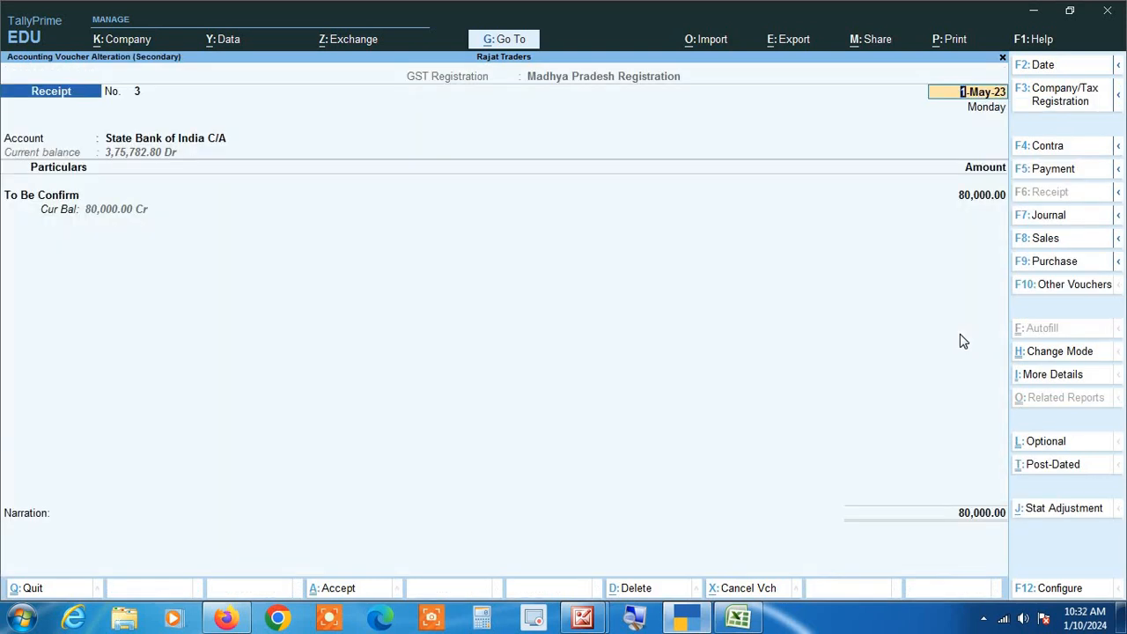
key(Return)
key(Return)
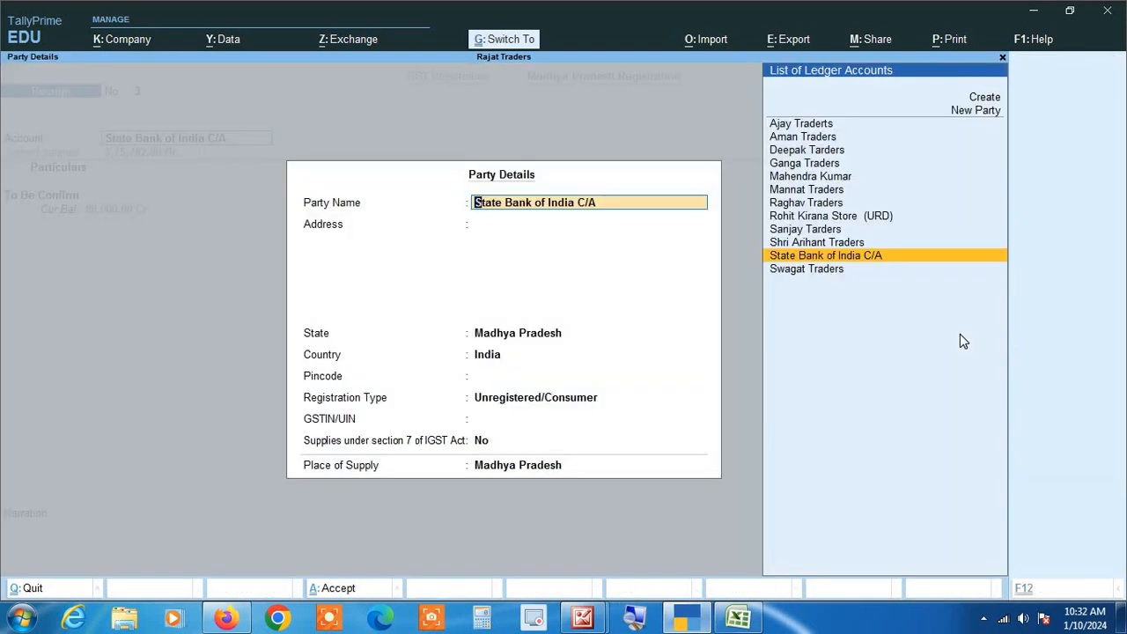
key(ctrl+a)
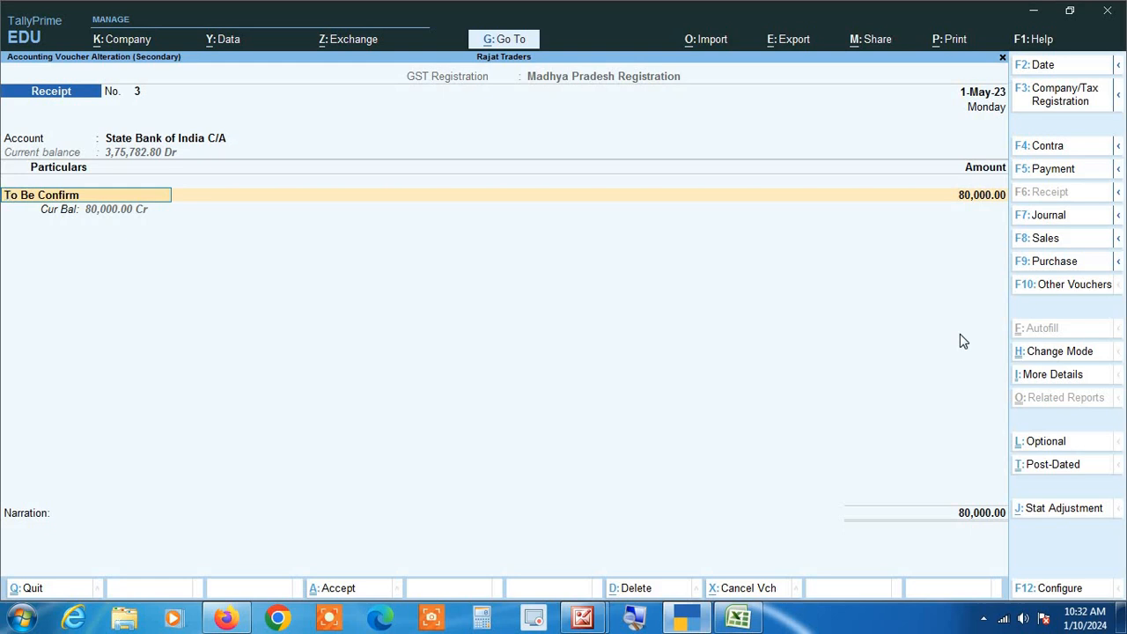
text(Mann)
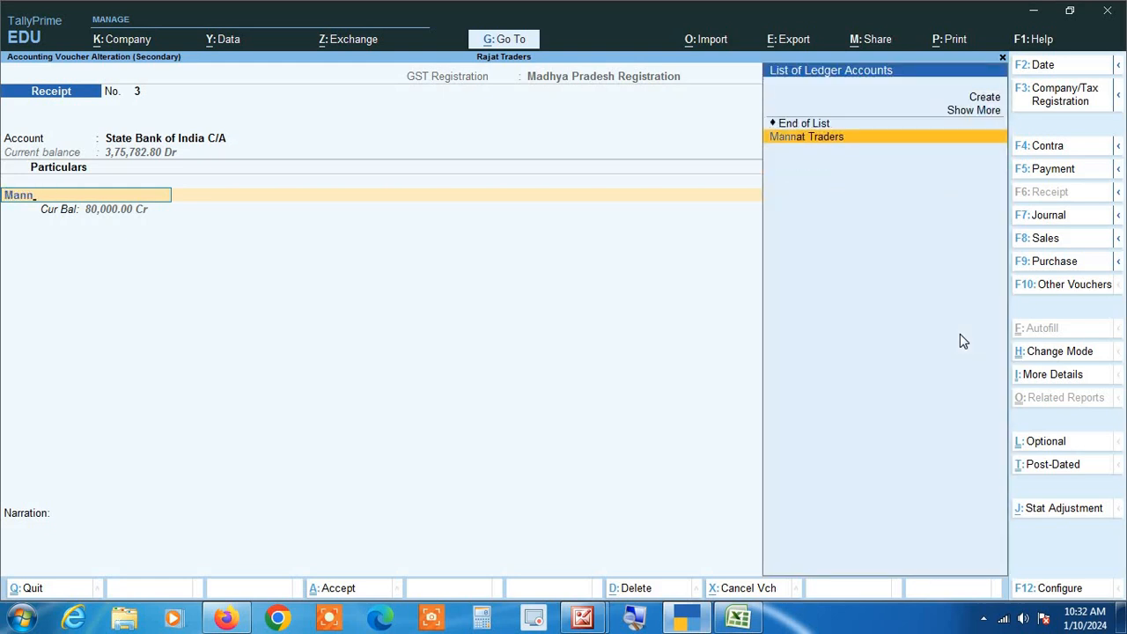
key(Return)
key(Return)
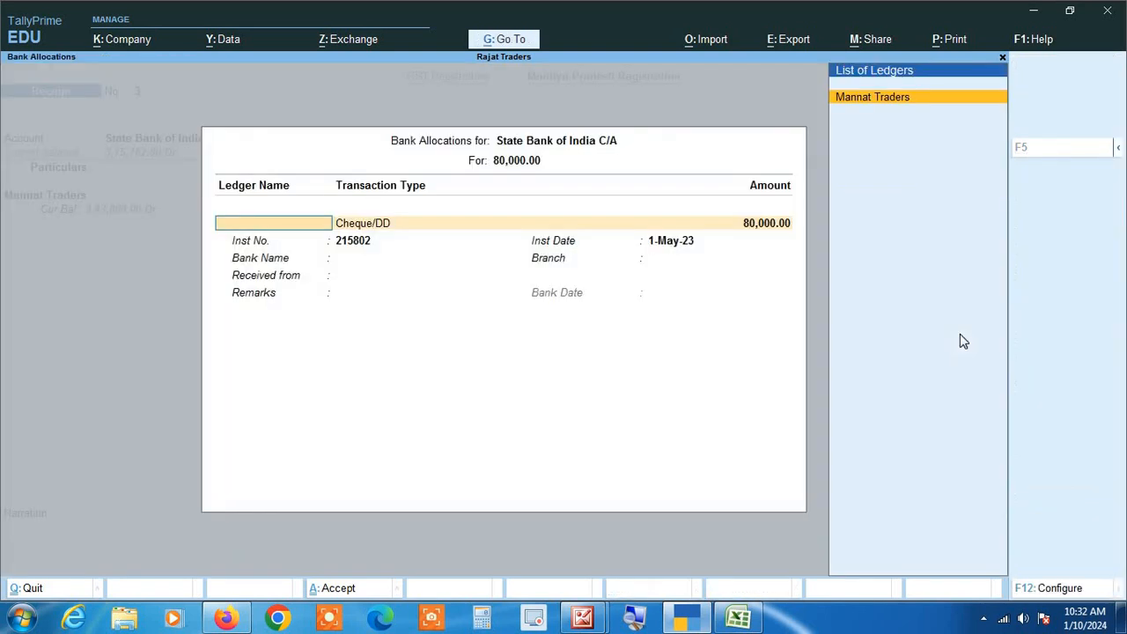
key(ctrl+a)
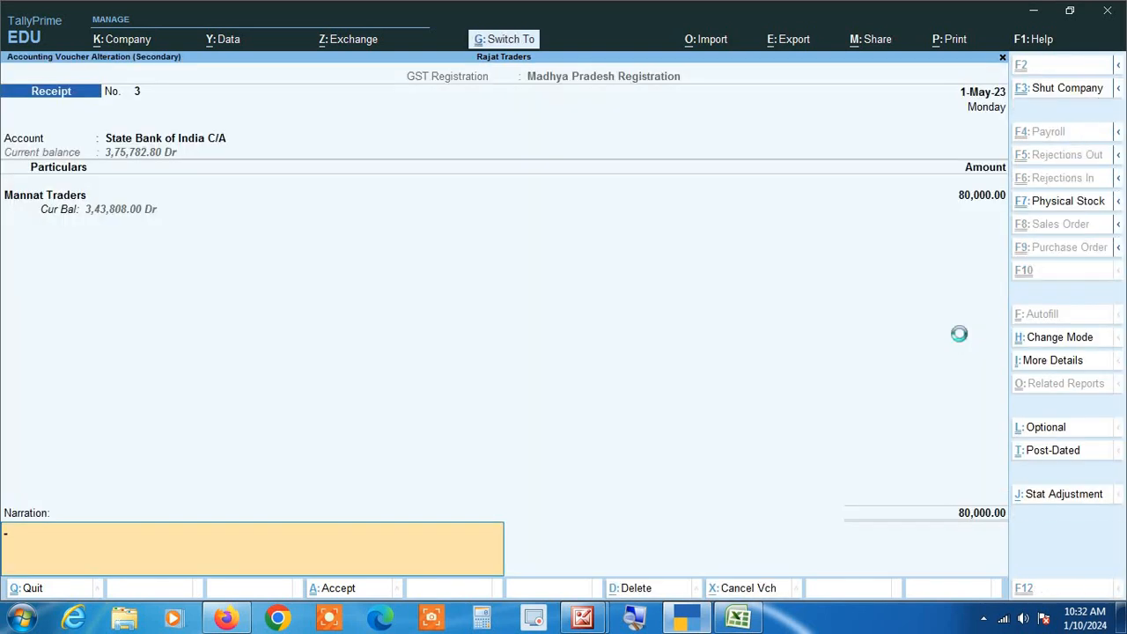
key(ctrl+a)
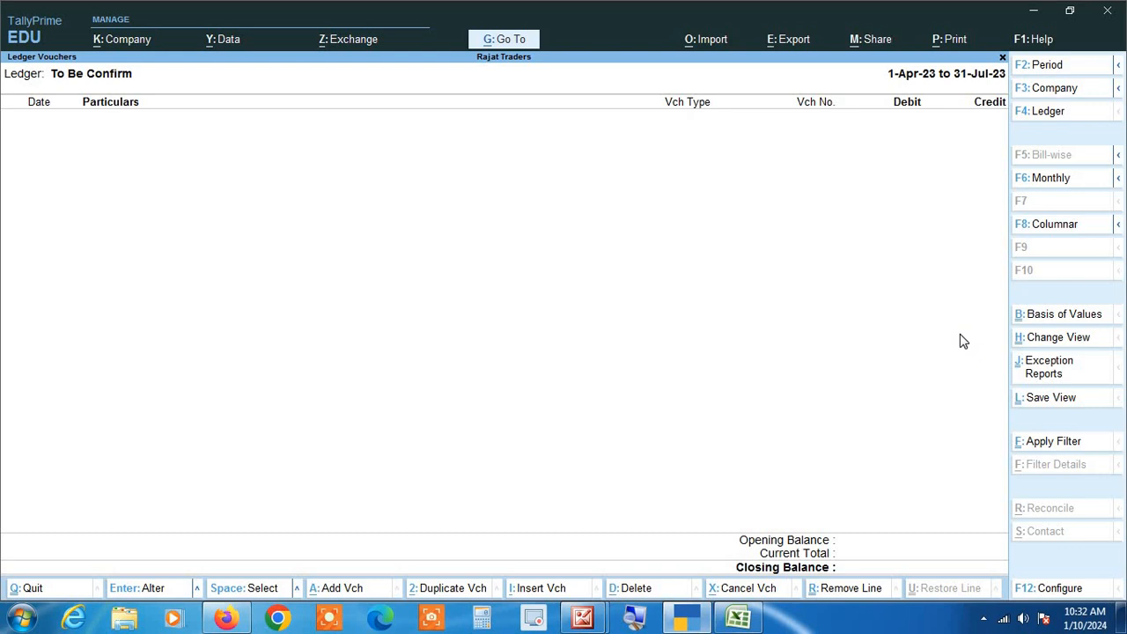
- Leave the To Be Confirm ledger report and switch to the Bank Statement question image in Microsoft Office Picture Manager
key(Escape)
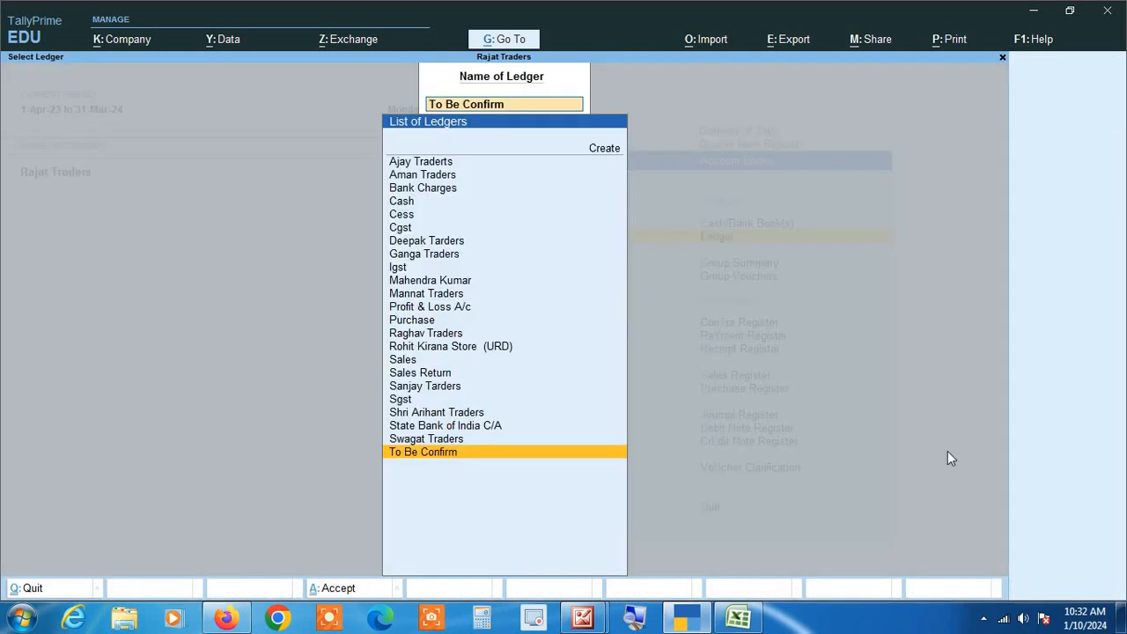
mouse_move(572, 608)
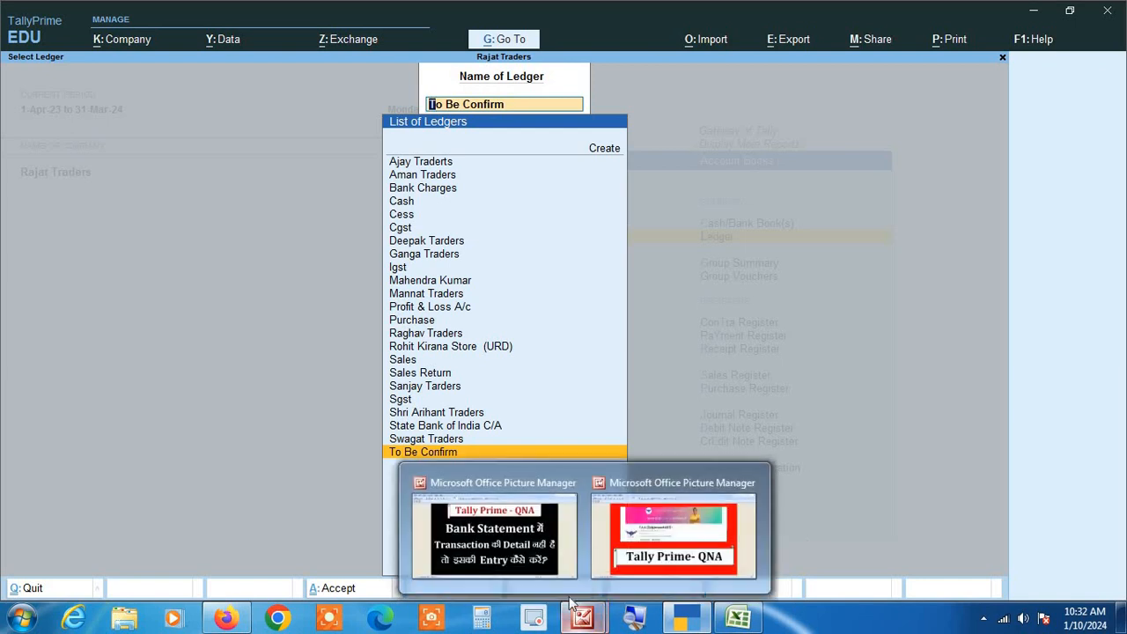
click(552, 533)
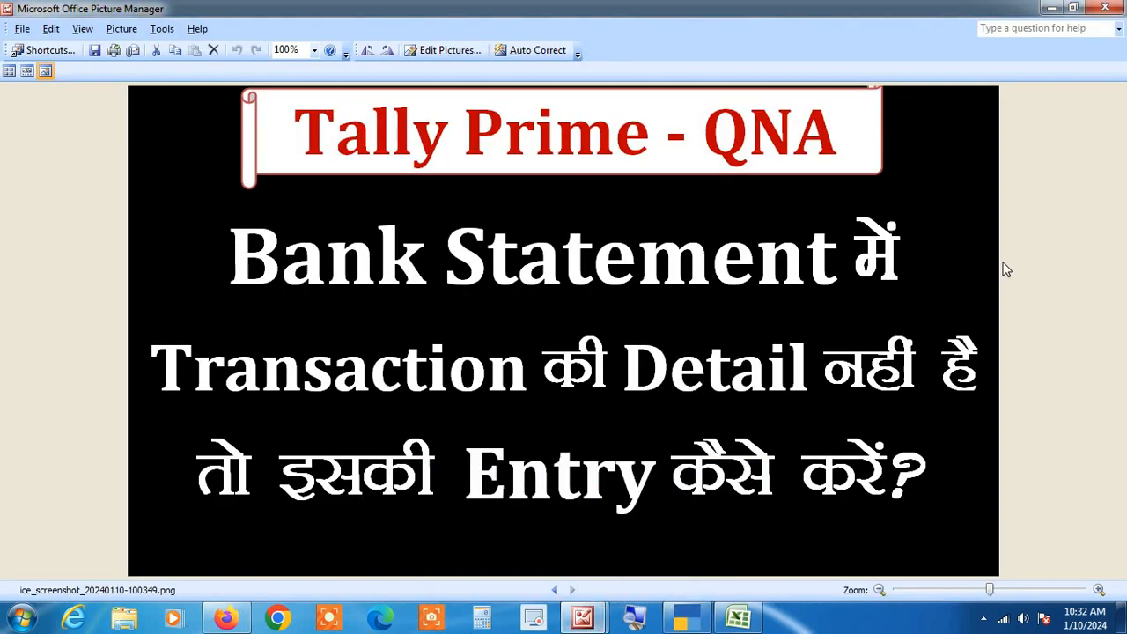